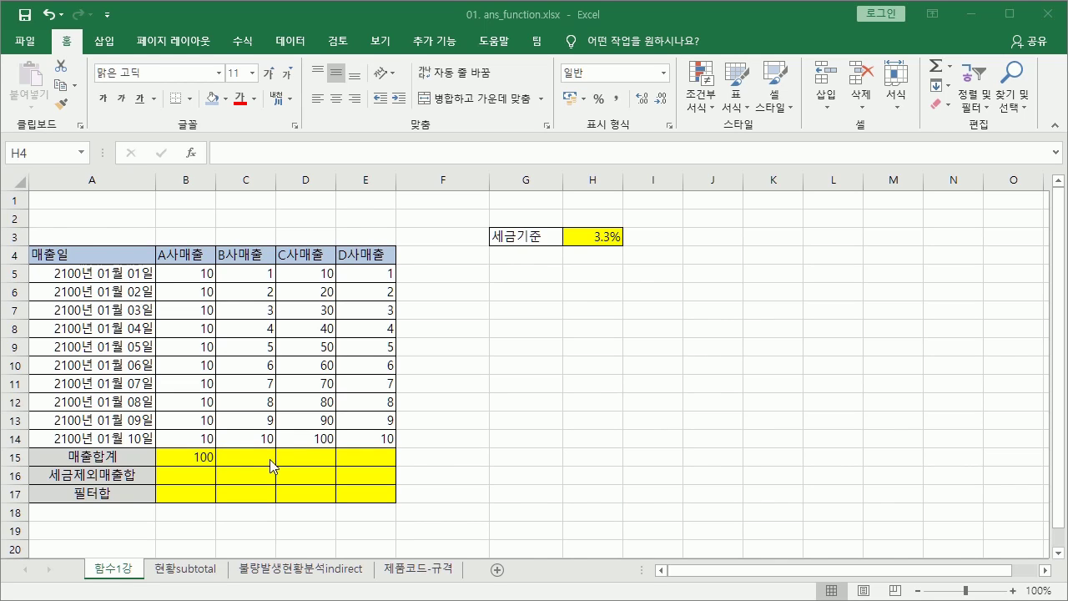
Step: Re-enter B15's total as a SUM of the A사 sales values, giving 100
click(202, 456)
key(Delete)
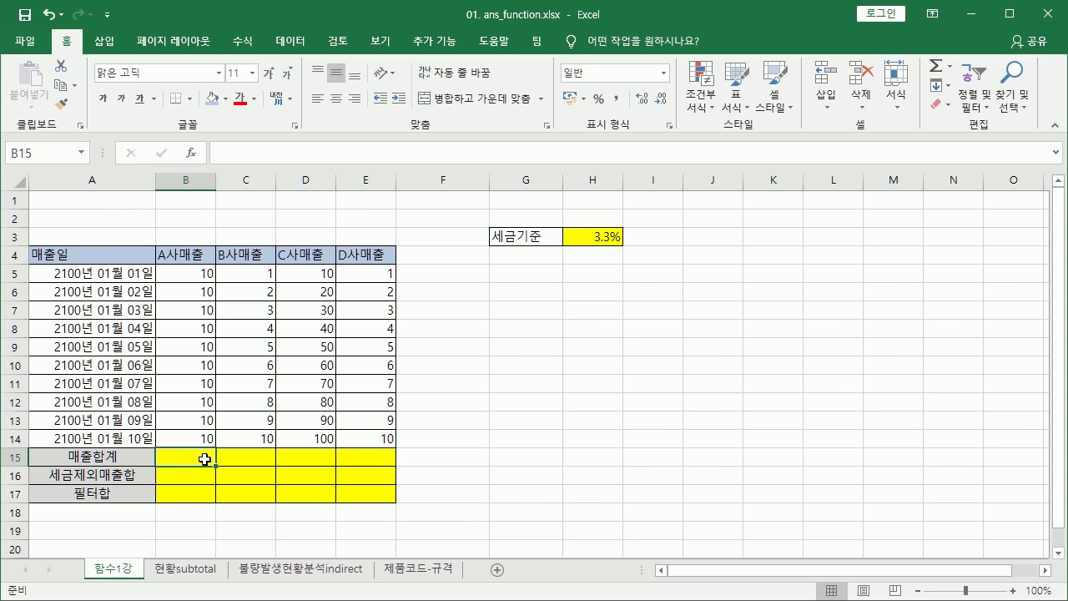
text(=sum)
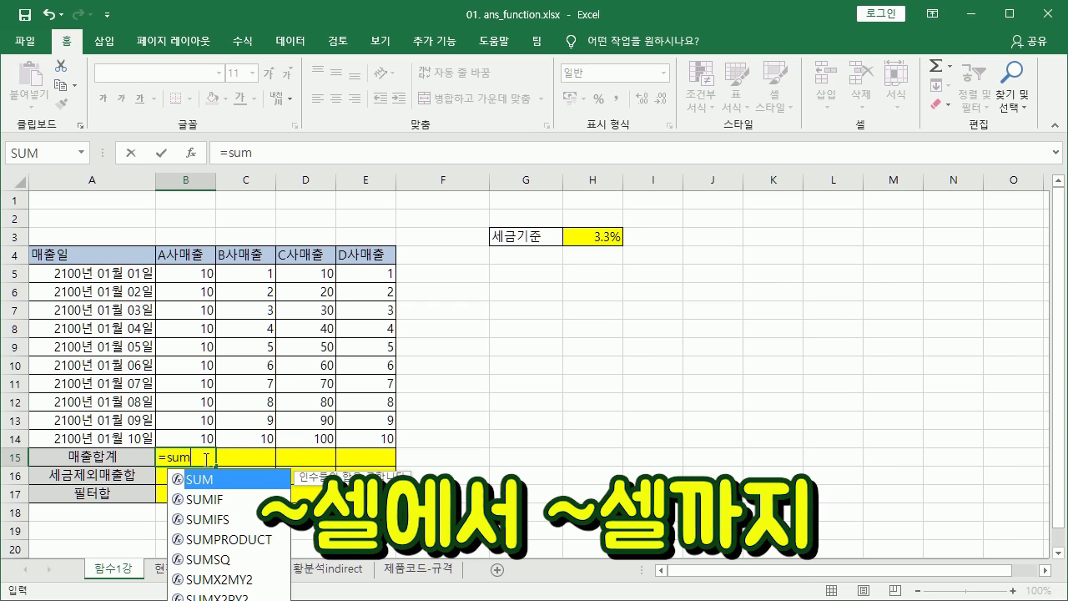
key(ctrl+a)
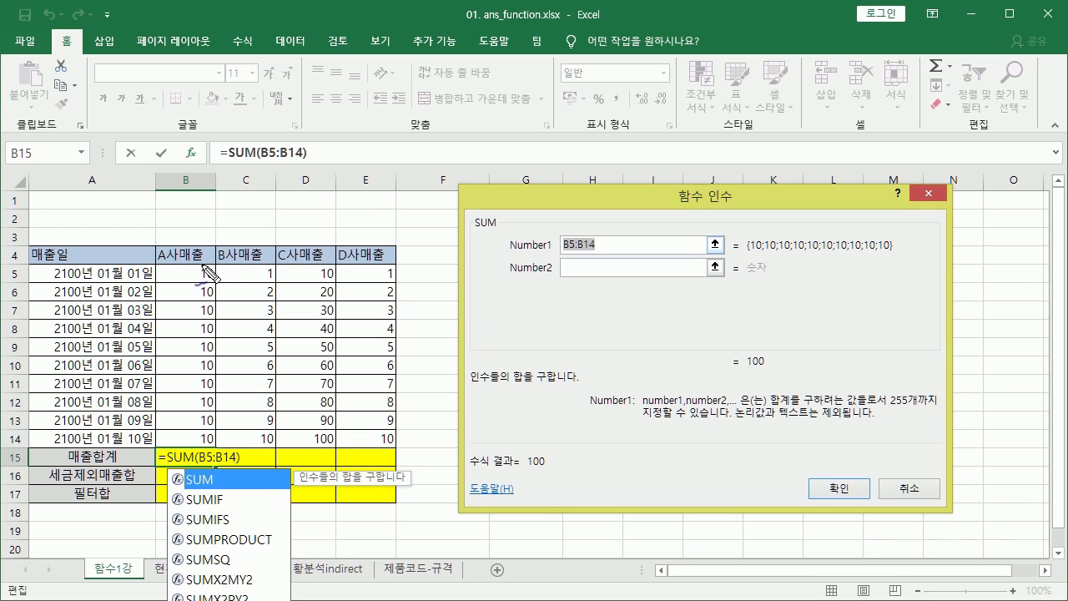
drag(201, 267, 216, 260)
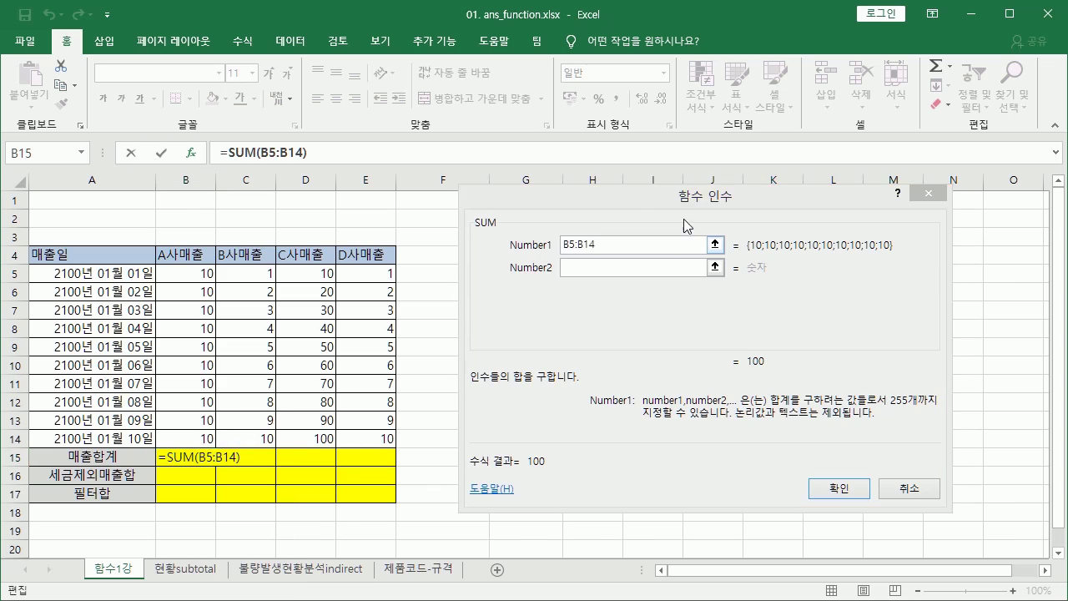
click(617, 198)
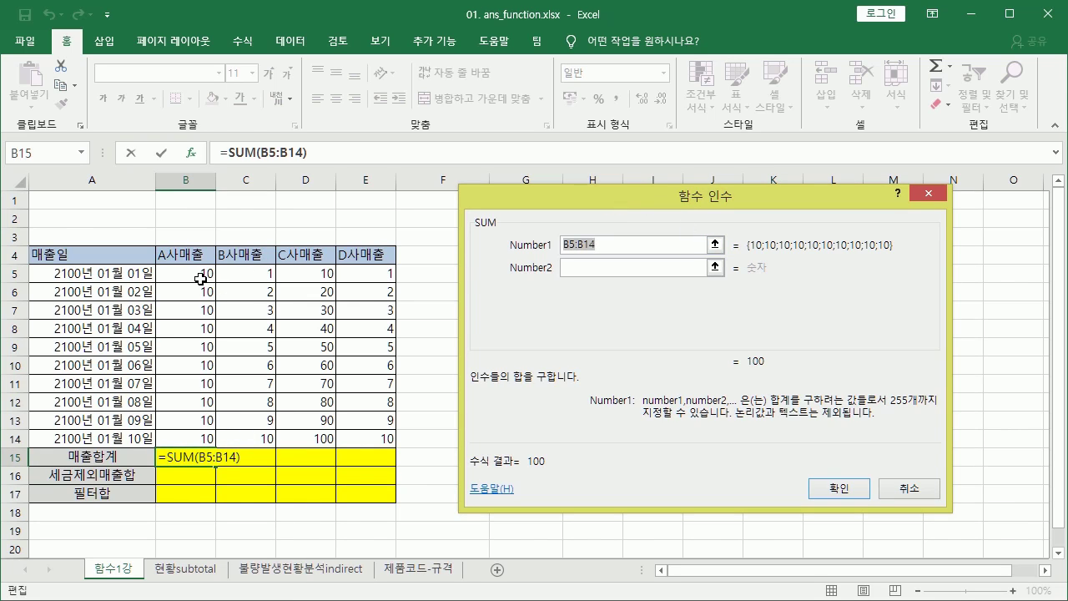
drag(200, 273, 204, 435)
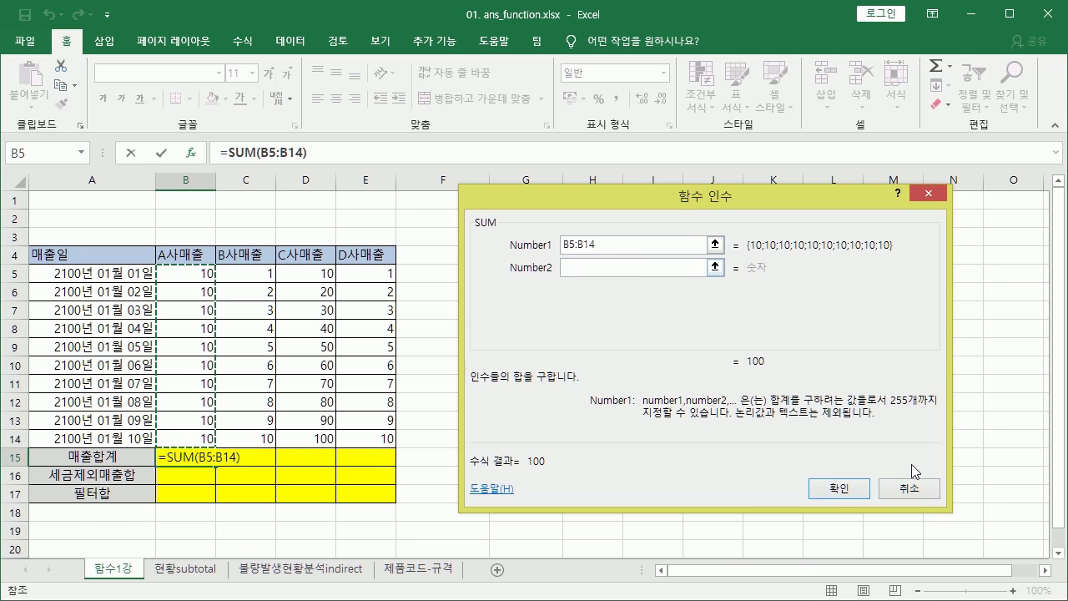
click(841, 488)
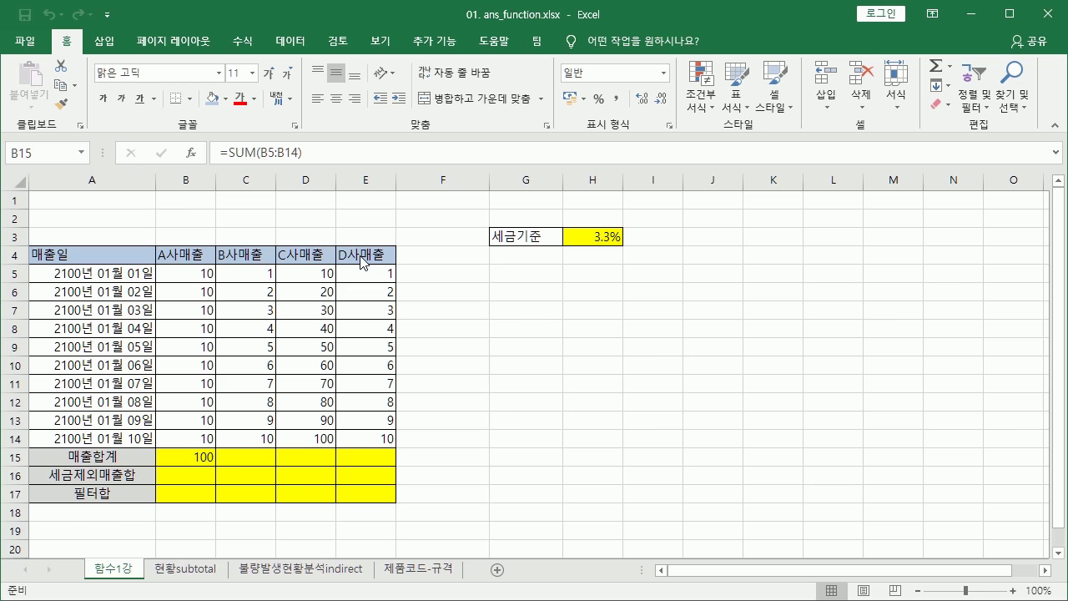
Step: Copy B15's SUM total across C15:E15
click(342, 456)
click(239, 456)
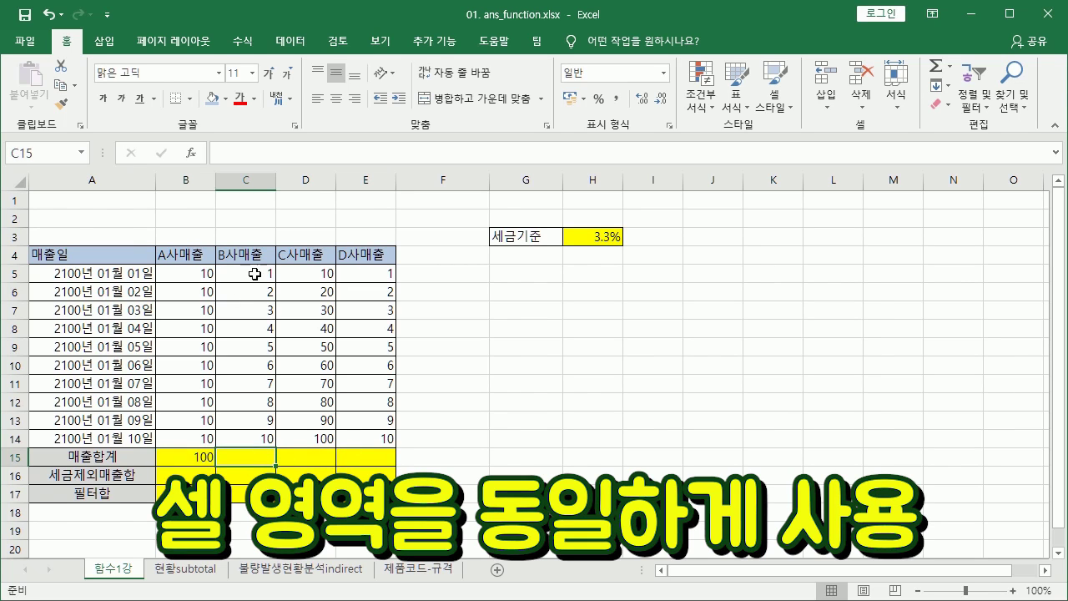
click(209, 457)
drag(216, 465, 377, 467)
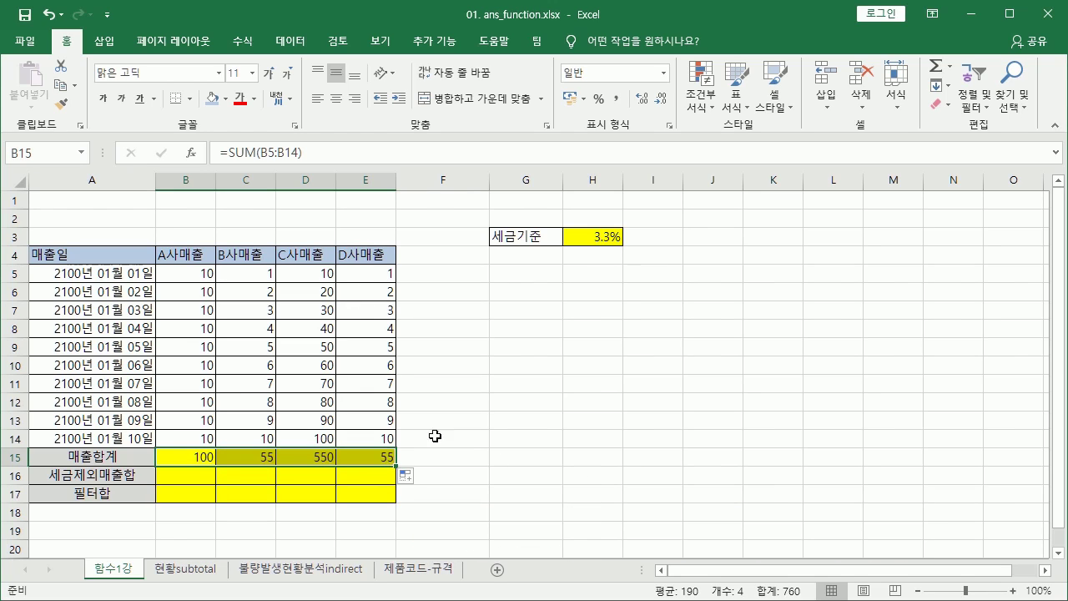
click(604, 435)
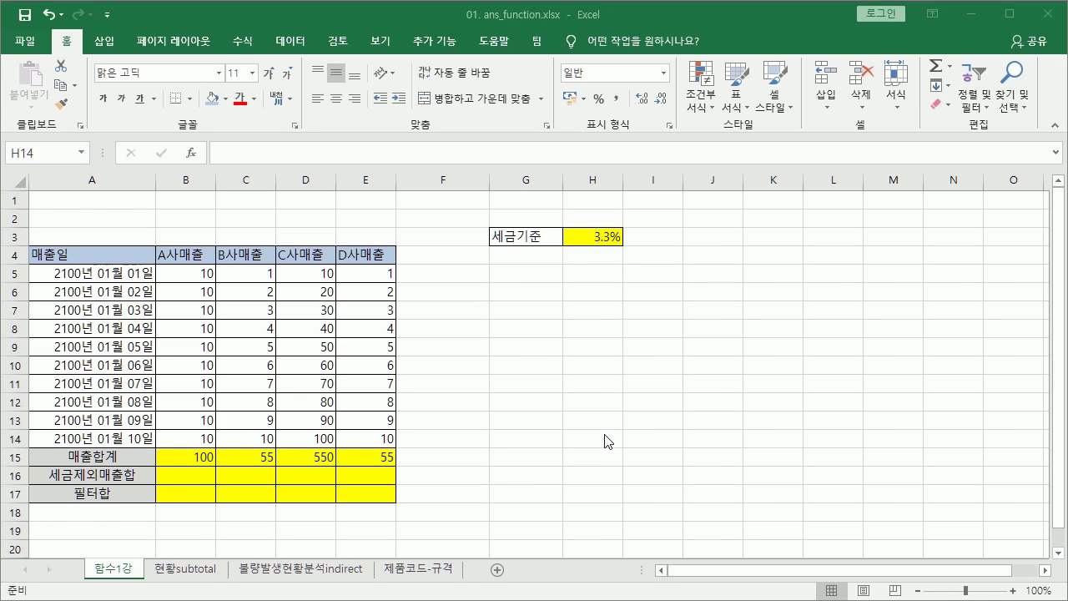
click(607, 441)
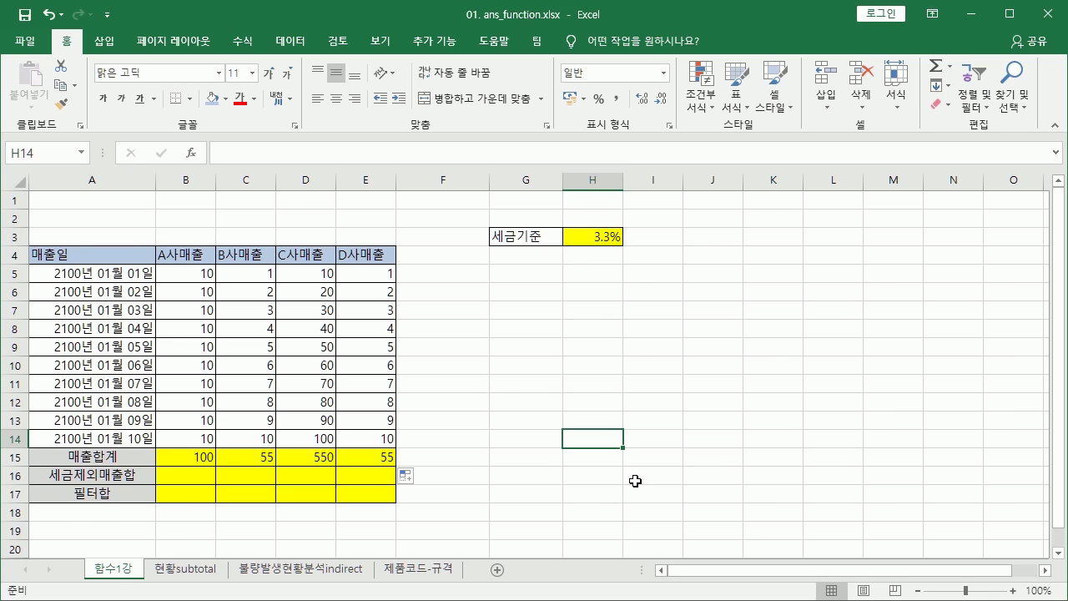
Step: Enter B16's after-tax total as =B15*(100%-H3), replacing the hardcoded 3.3% with H3
click(615, 234)
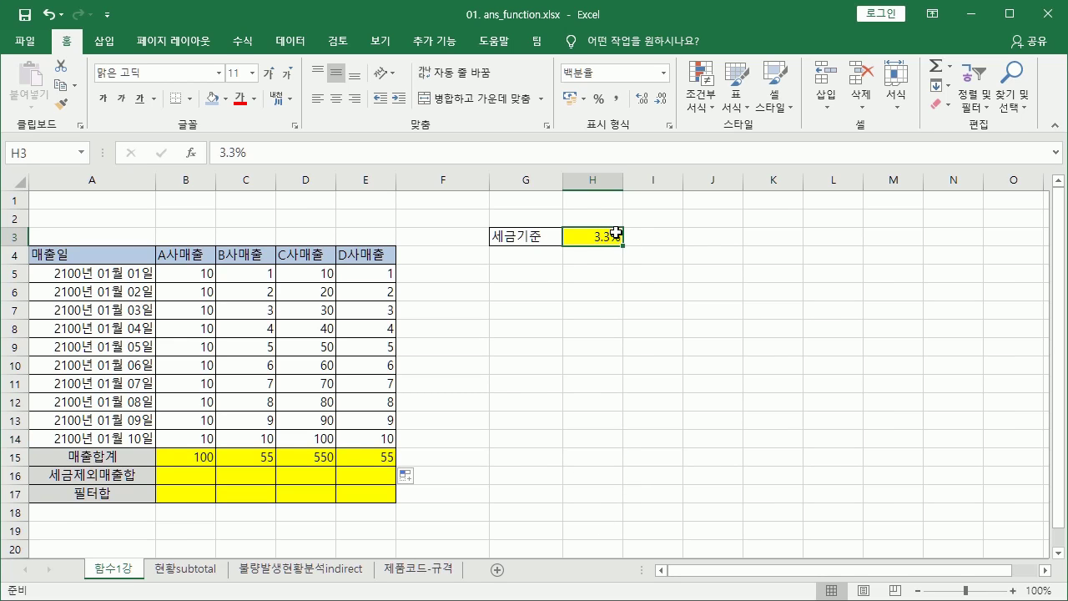
click(87, 476)
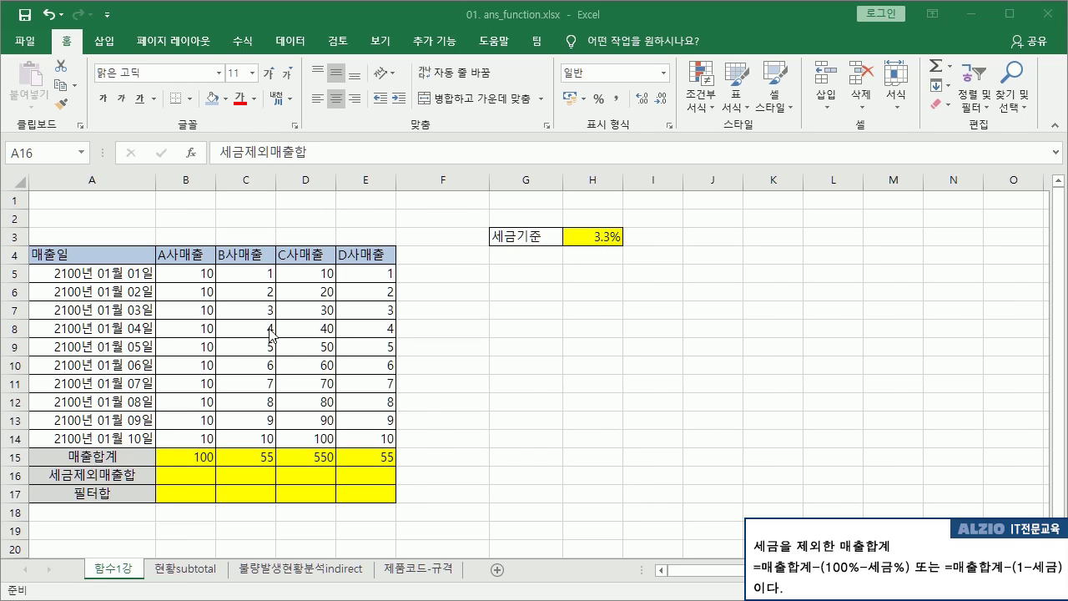
click(189, 475)
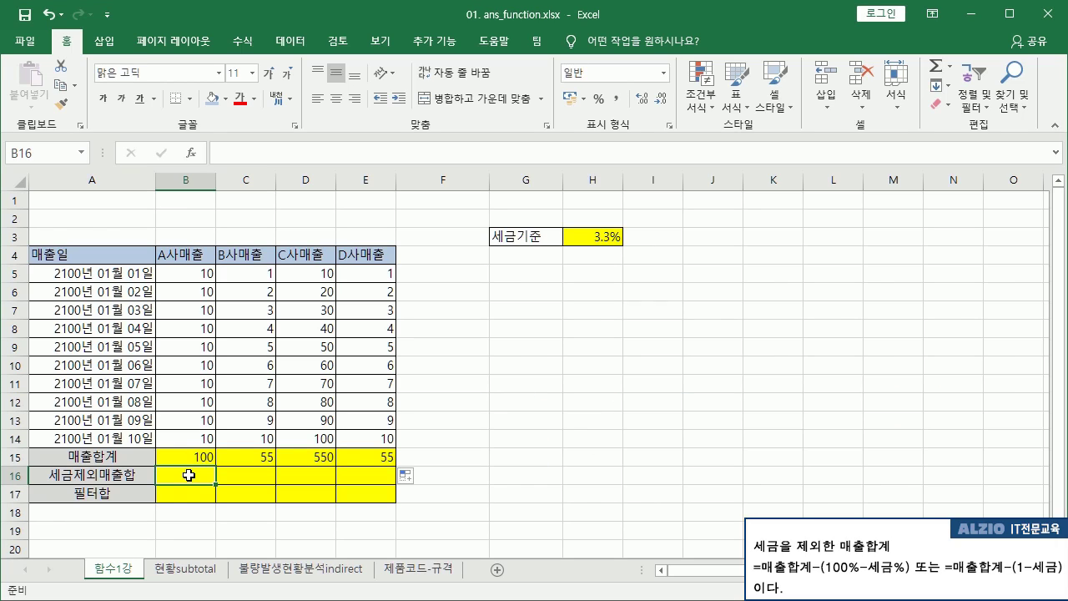
text(=)
click(193, 460)
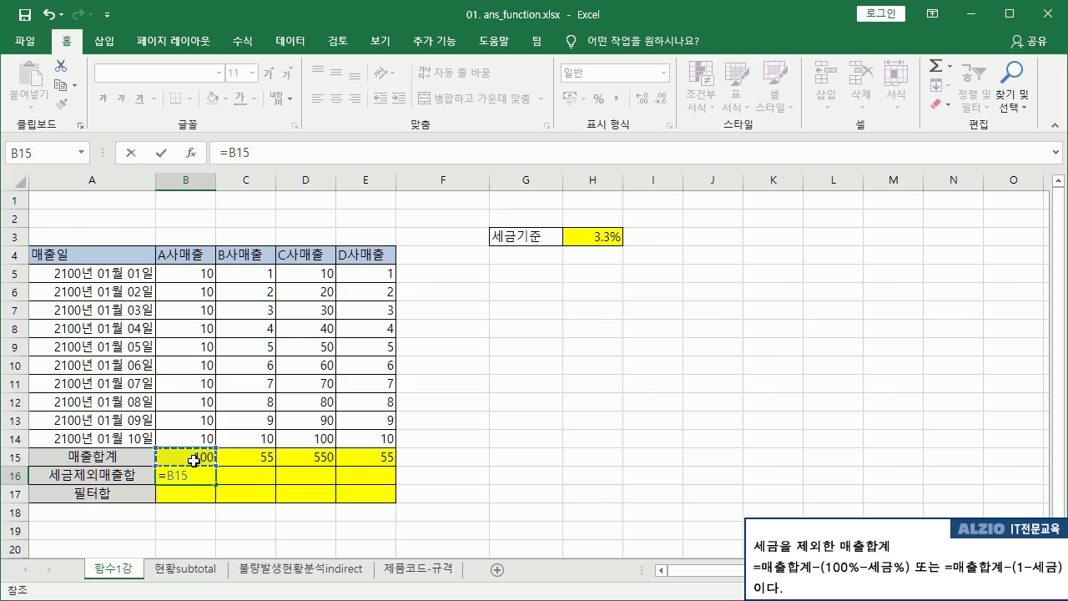
text(()
key(Left)
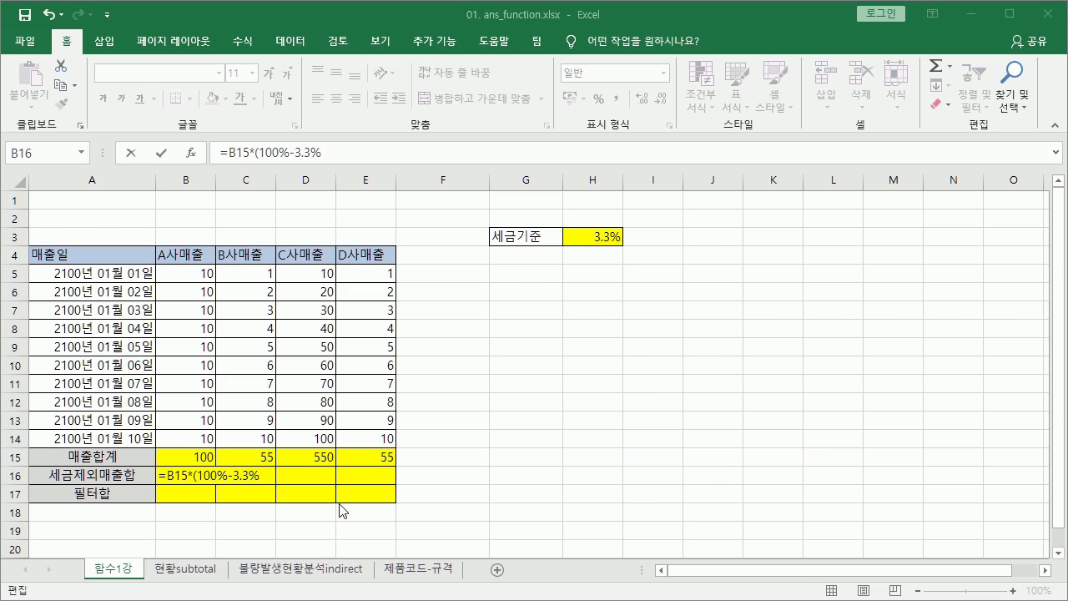
click(268, 476)
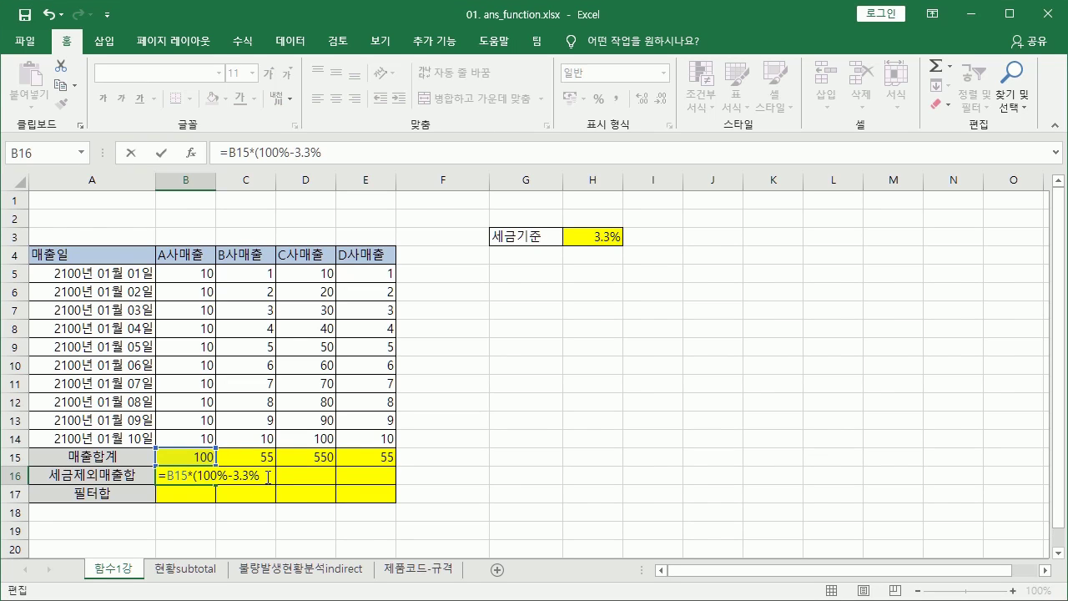
key(shift+Left)
key(shift+Left)
key(shift+Left)
key(shift+Left)
key(BackSpace)
click(600, 237)
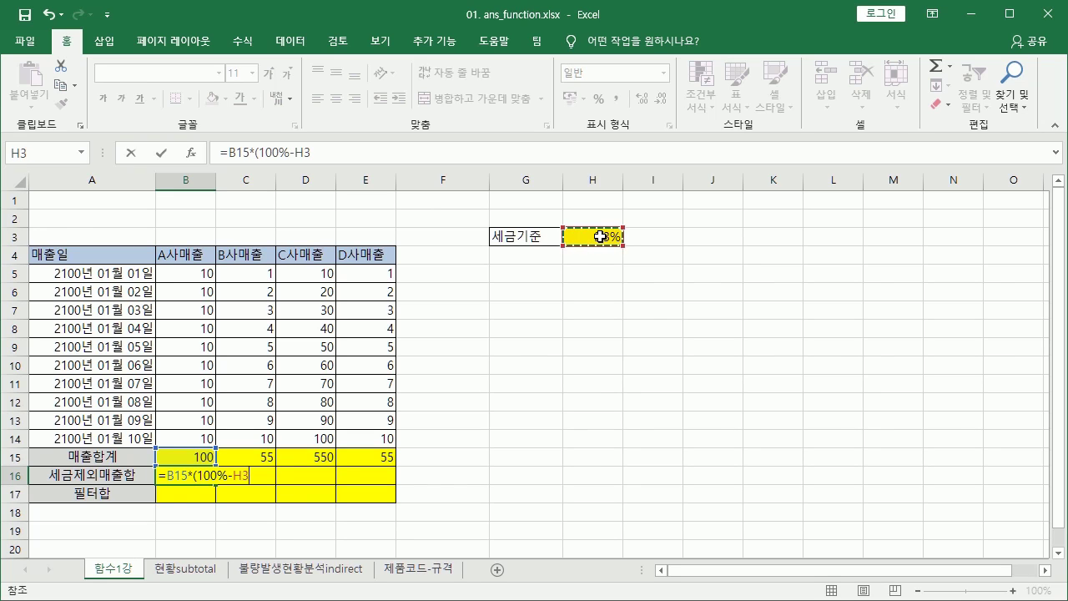
text())
key(Return)
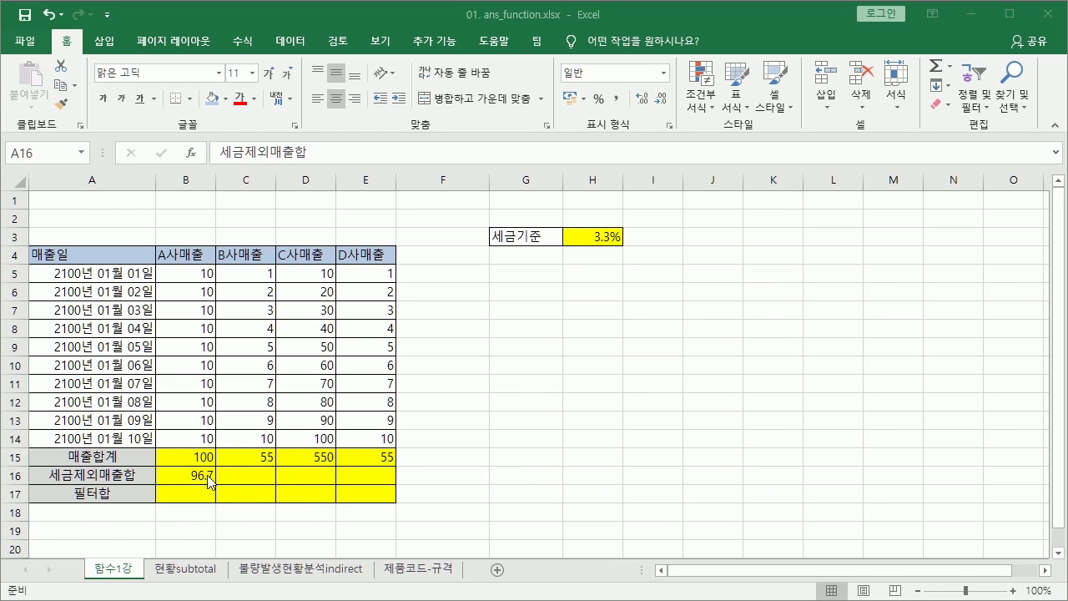
Step: Show that filling B16 across would shift H3 to I3–K3, then undo the fill
click(212, 478)
click(606, 238)
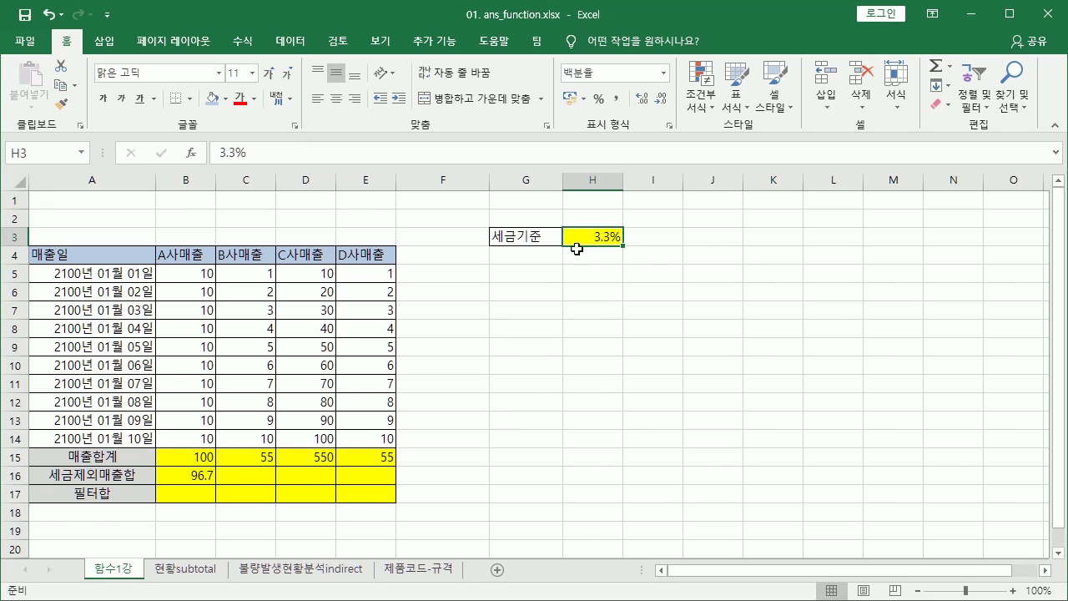
click(255, 472)
click(654, 228)
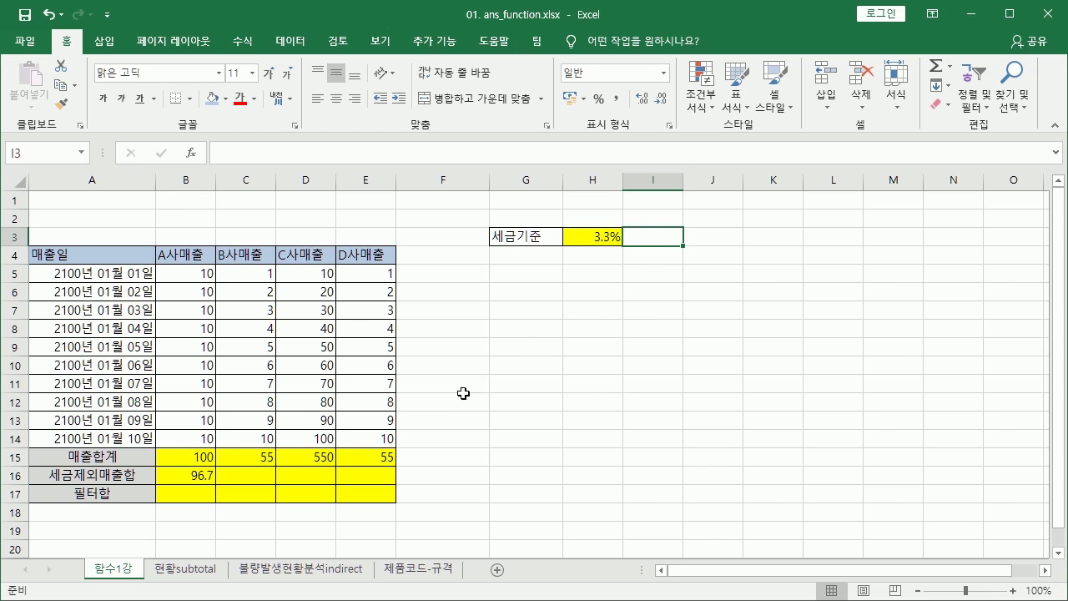
click(322, 474)
click(710, 242)
click(374, 475)
click(787, 237)
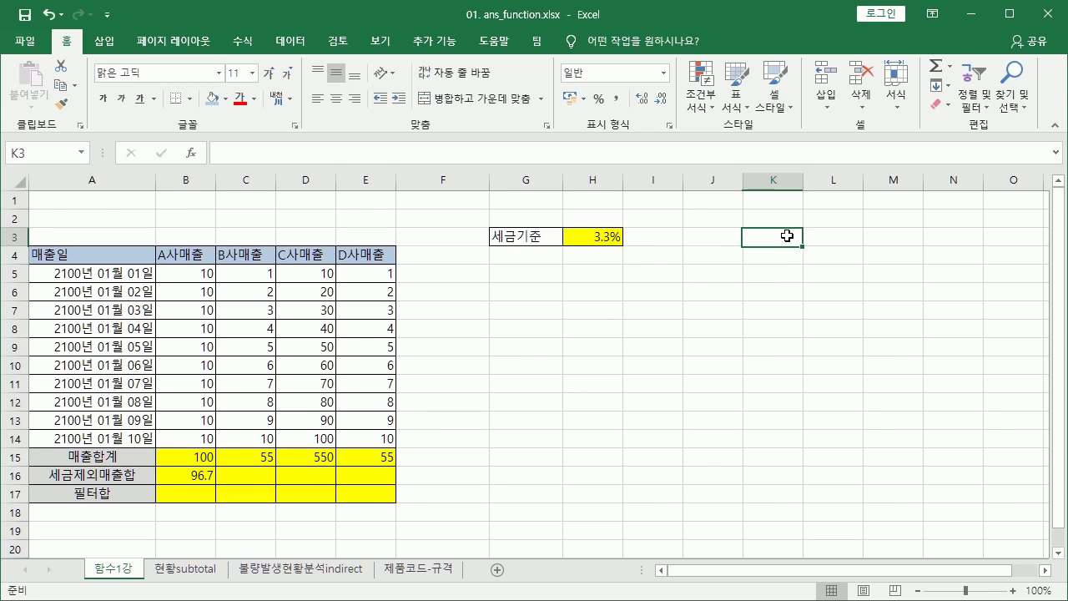
click(203, 472)
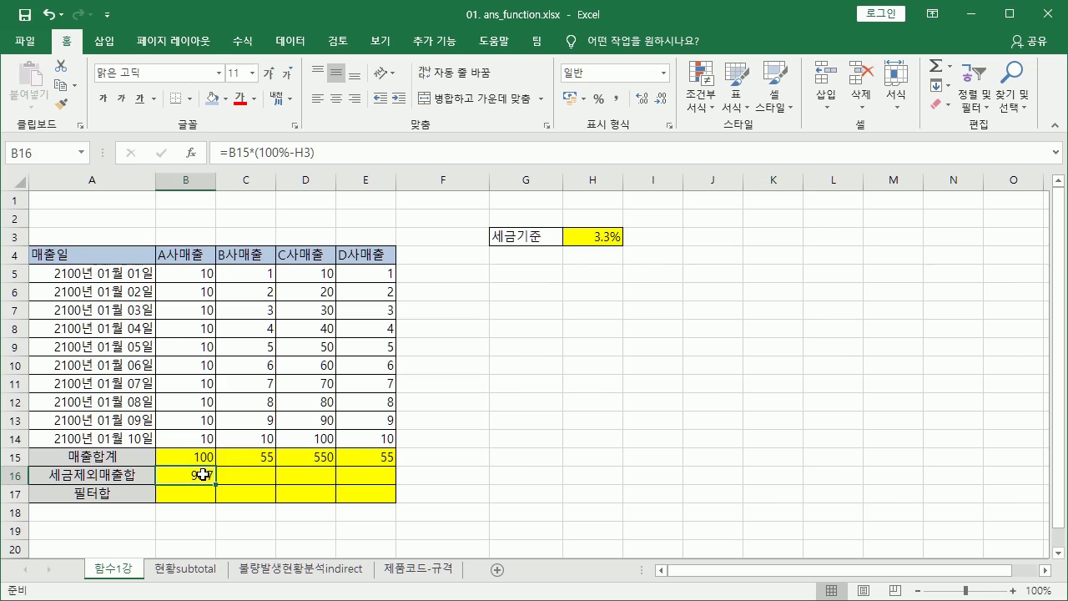
drag(215, 484, 375, 484)
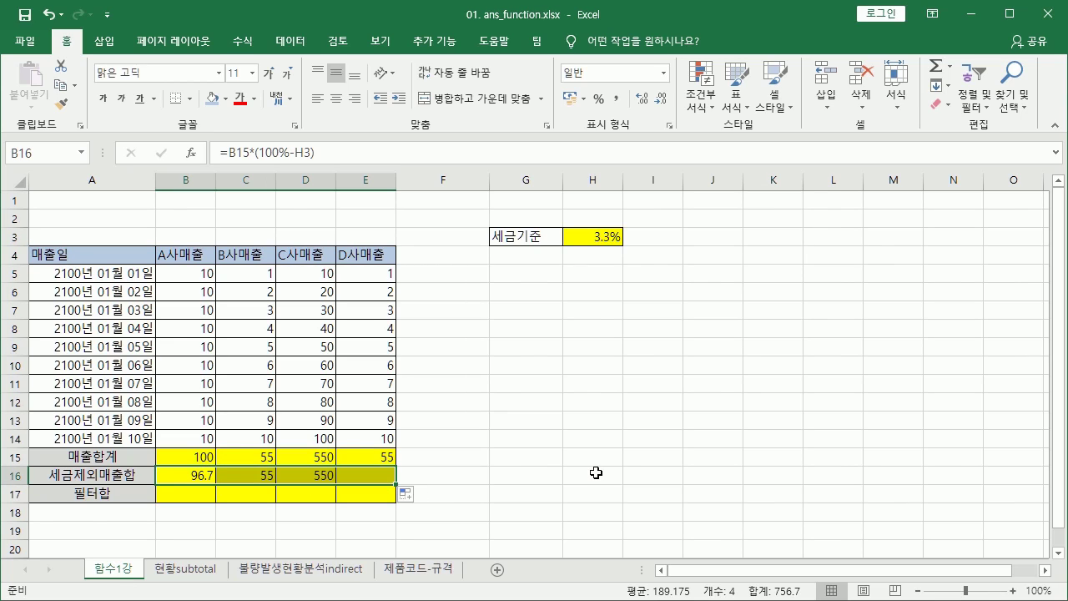
key(ctrl+z)
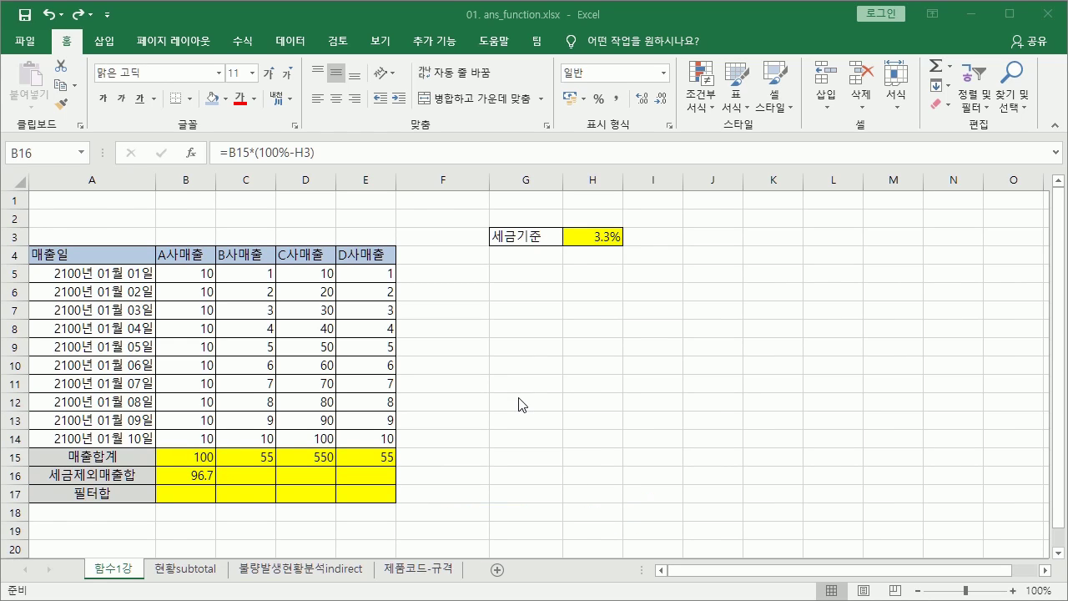
Step: Define the name 세금기준 as =100%-함수1강!$H$3
click(249, 46)
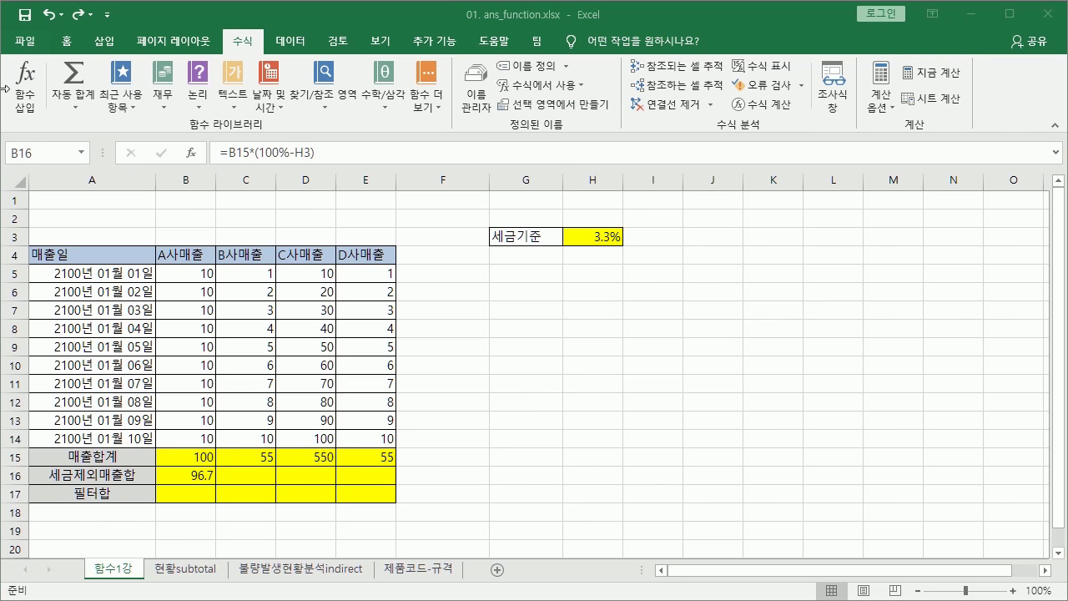
click(534, 68)
text(세금기준)
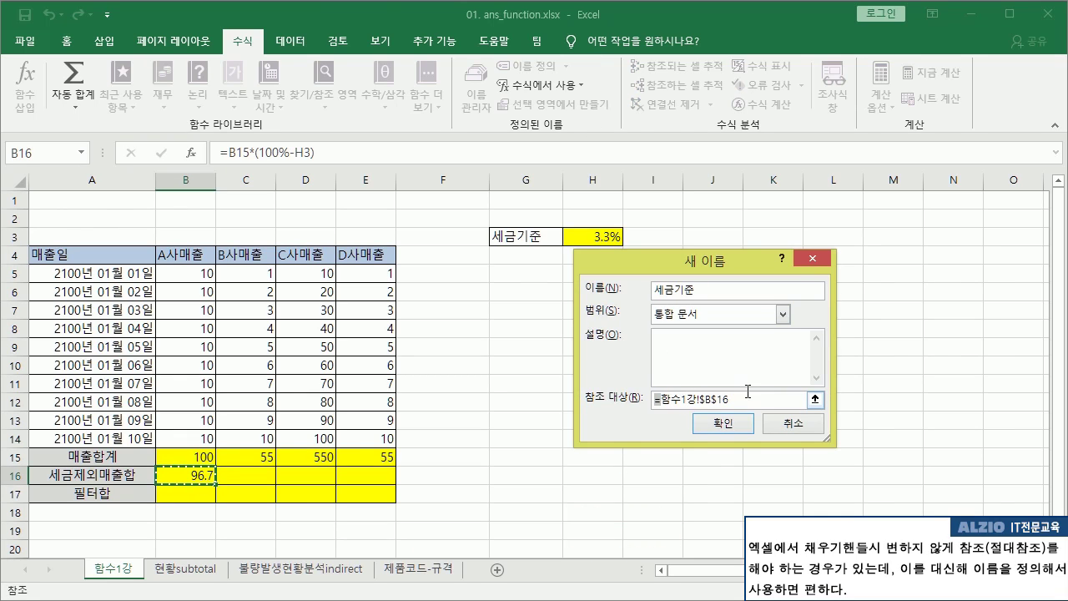
drag(656, 400, 748, 404)
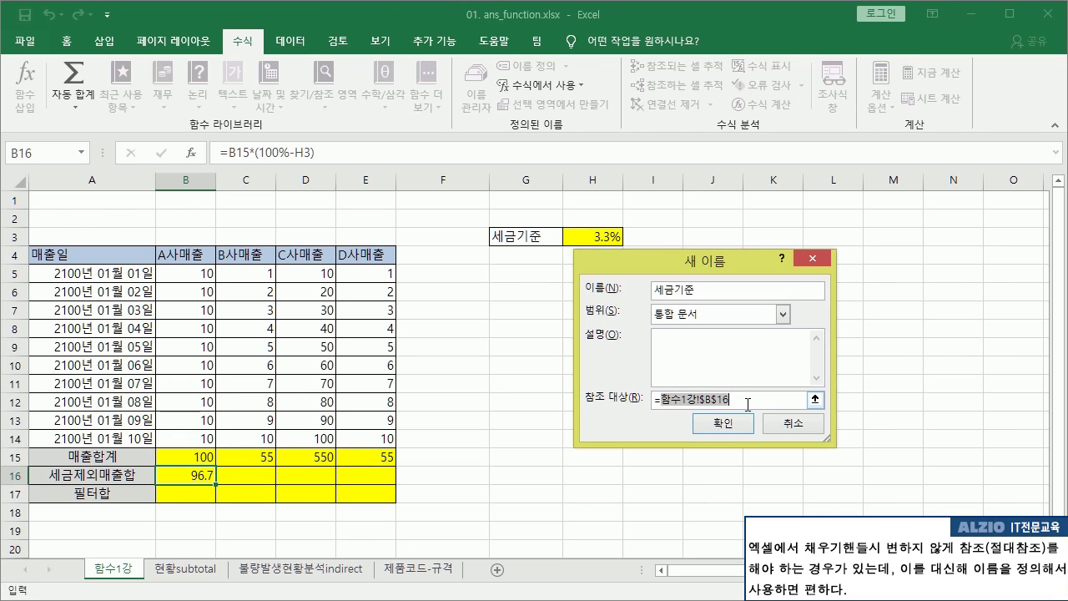
text(100%-)
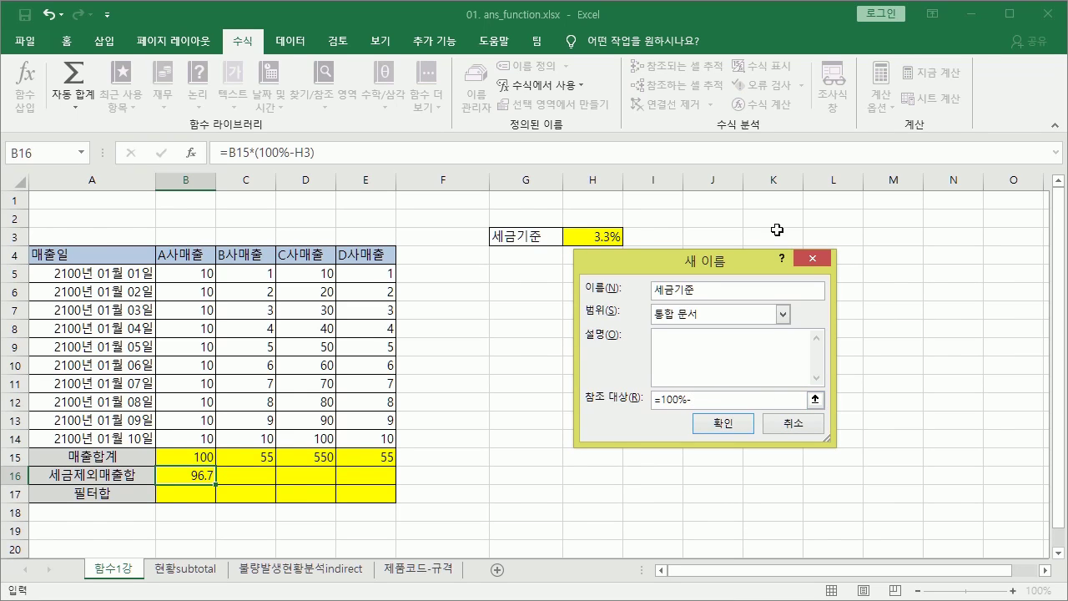
click(592, 237)
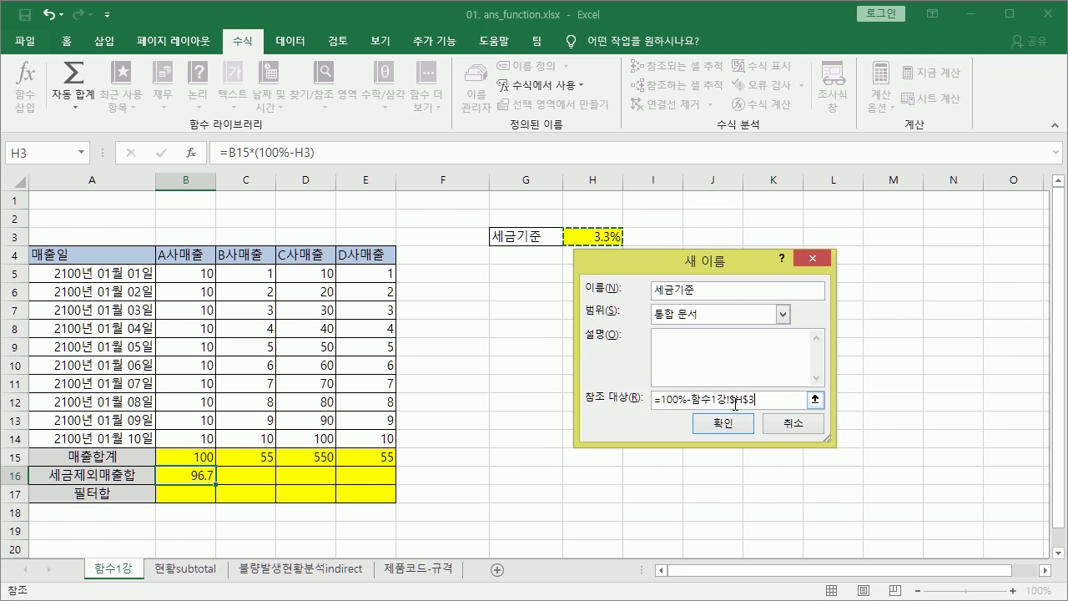
click(715, 424)
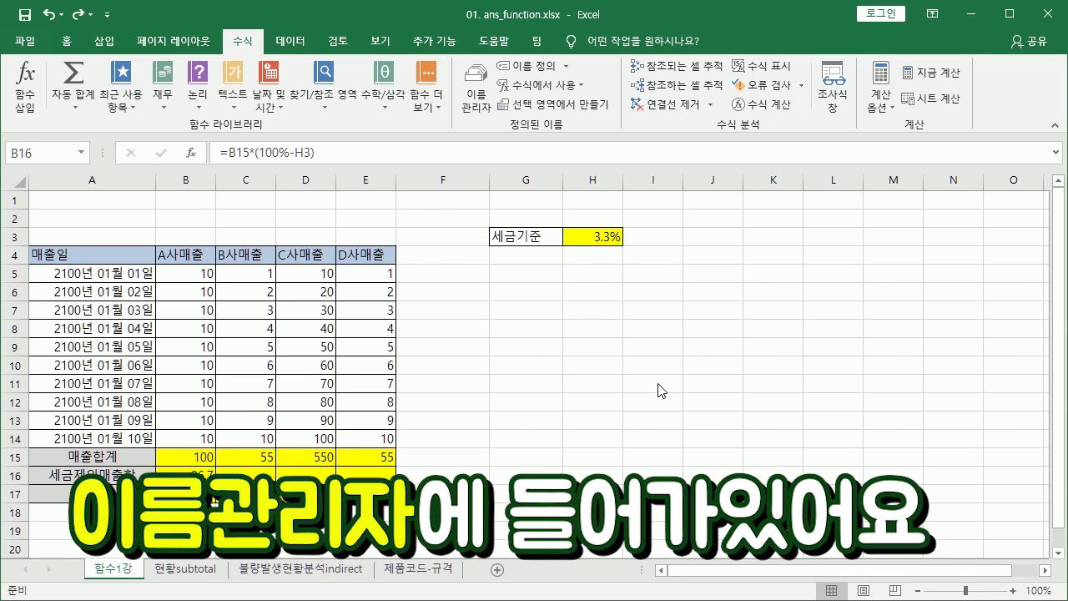
Step: Review what 세금기준 refers to in Name Manager
click(475, 89)
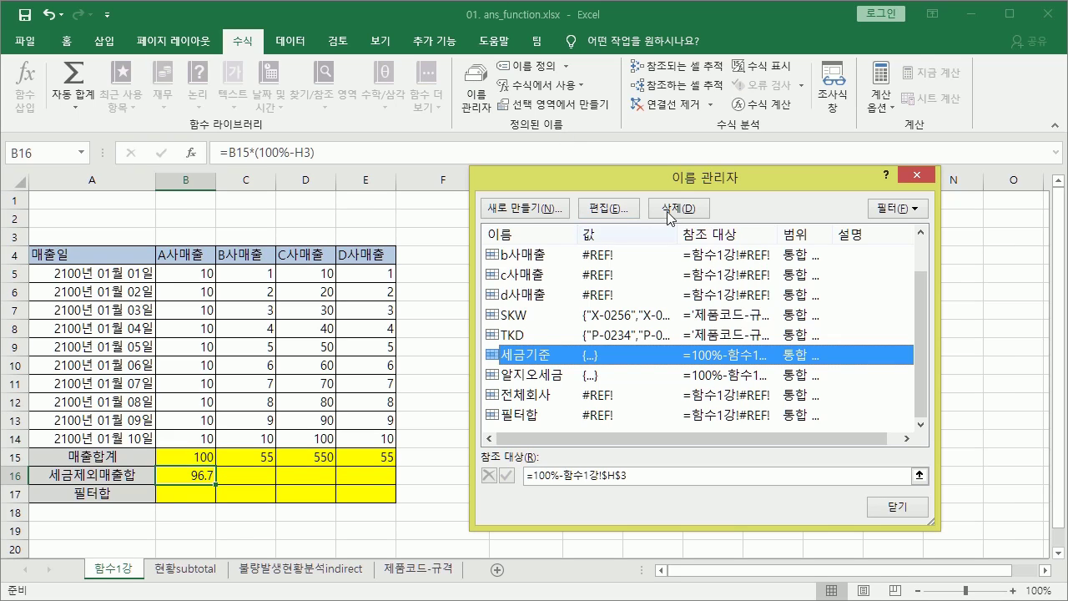
drag(691, 182, 690, 285)
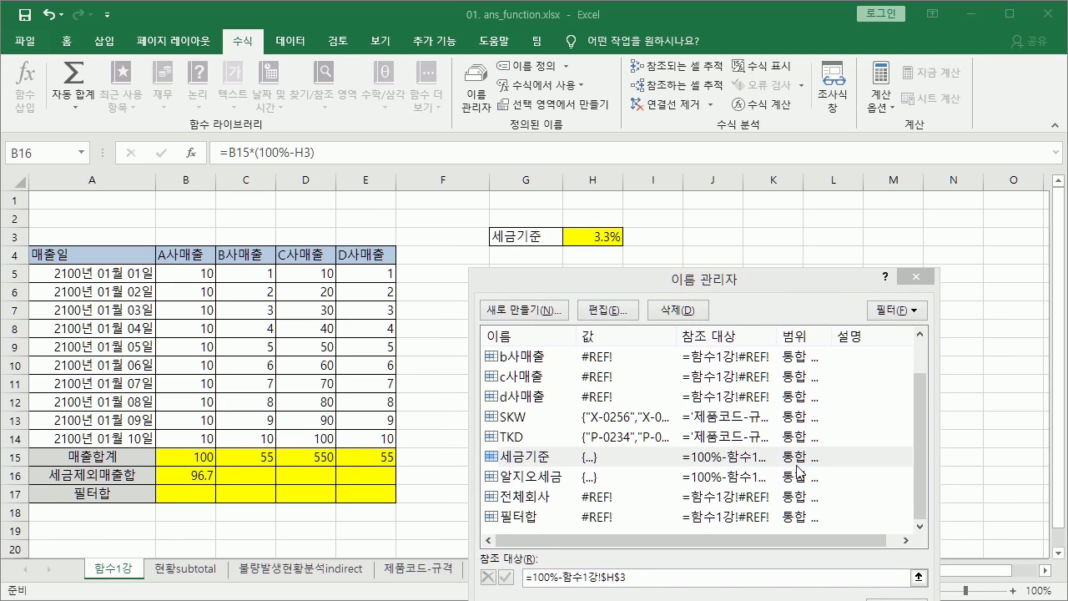
click(637, 581)
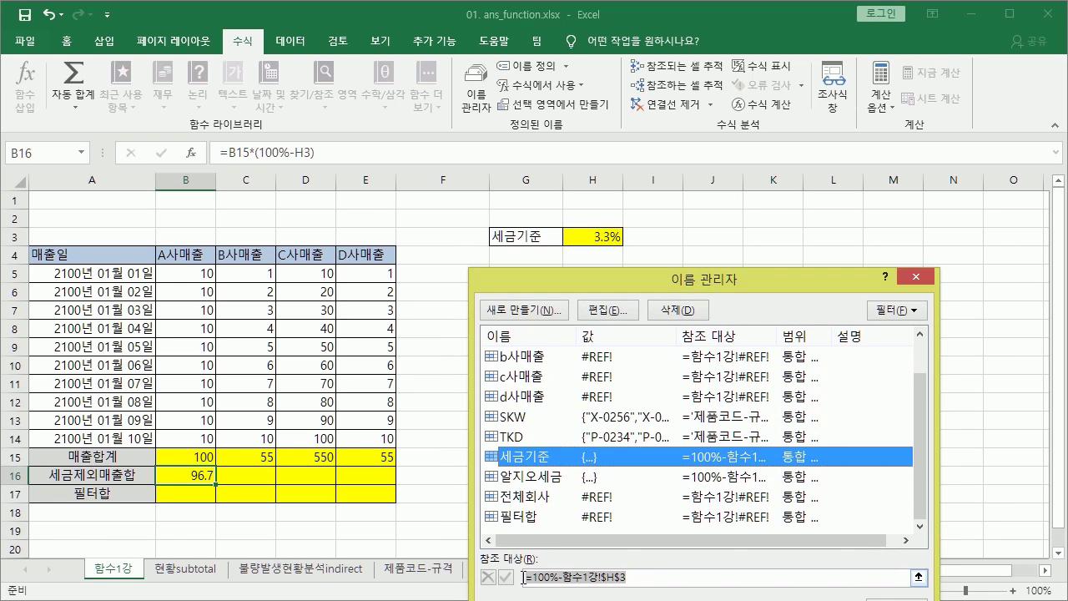
click(636, 582)
click(897, 599)
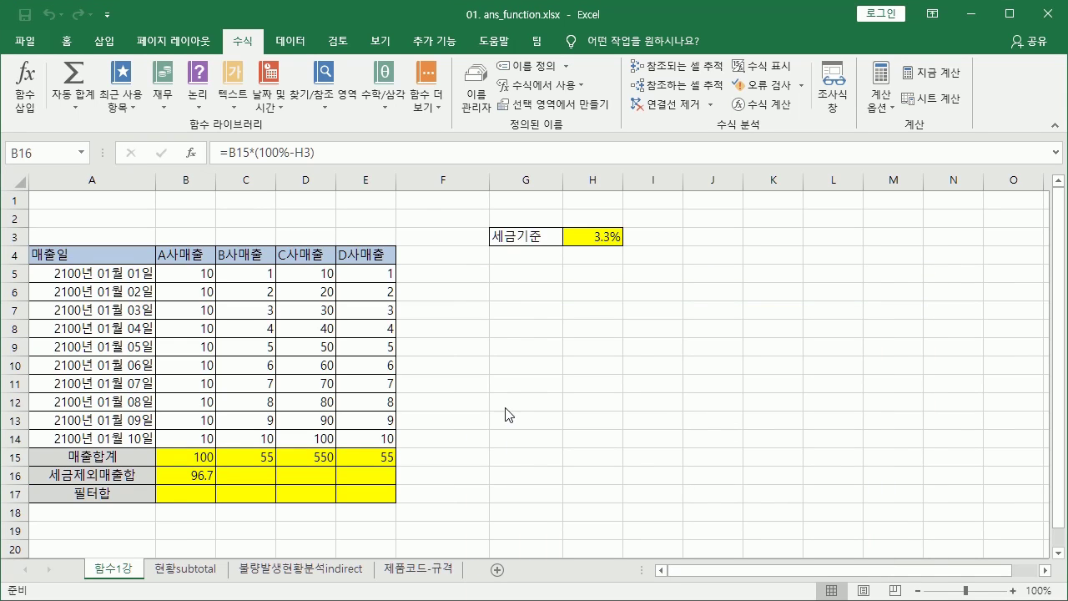
Step: In B16's formula, select (100%-H3) and choose 세금기준 from the Paste Name list
click(200, 474)
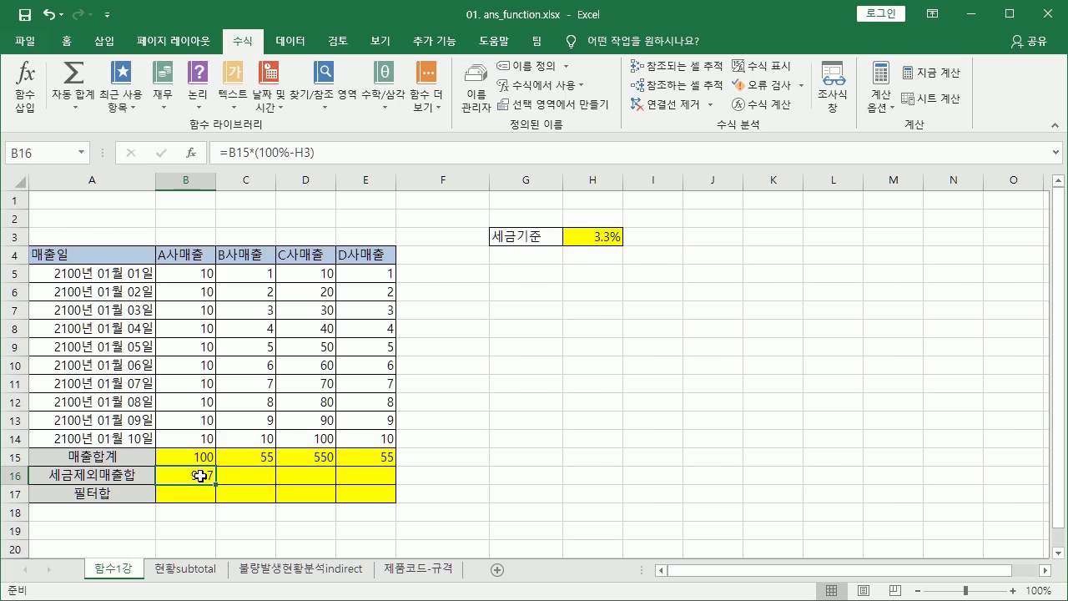
drag(315, 153, 255, 158)
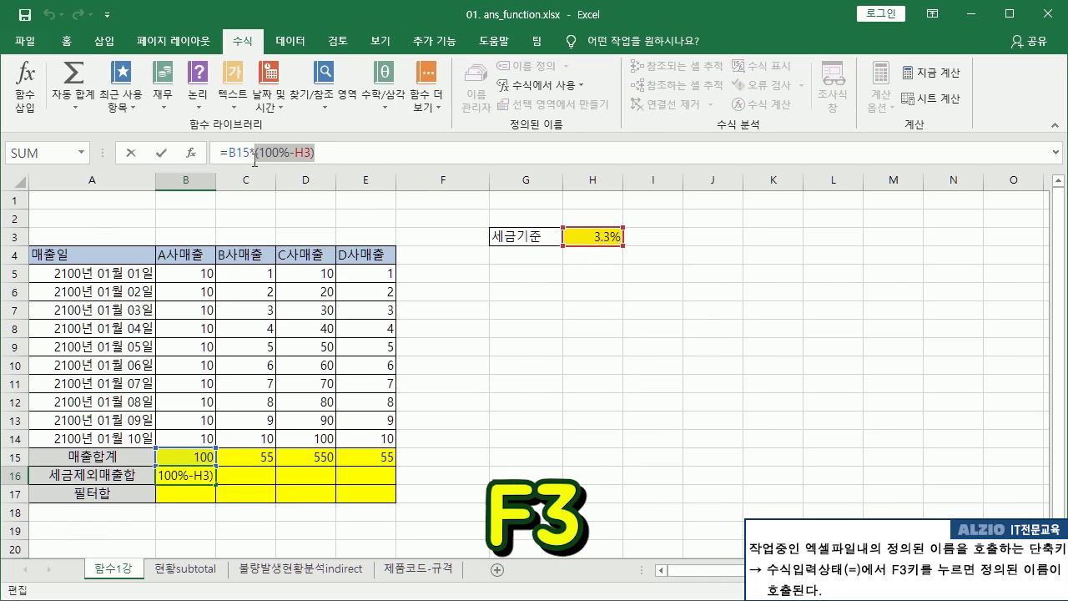
key(F3)
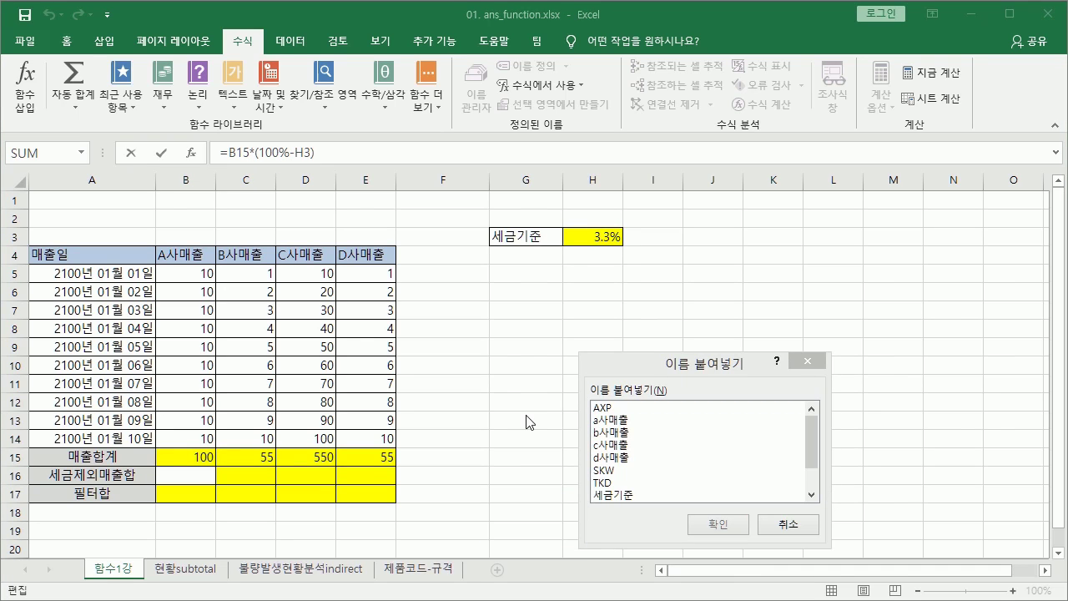
drag(678, 369, 514, 198)
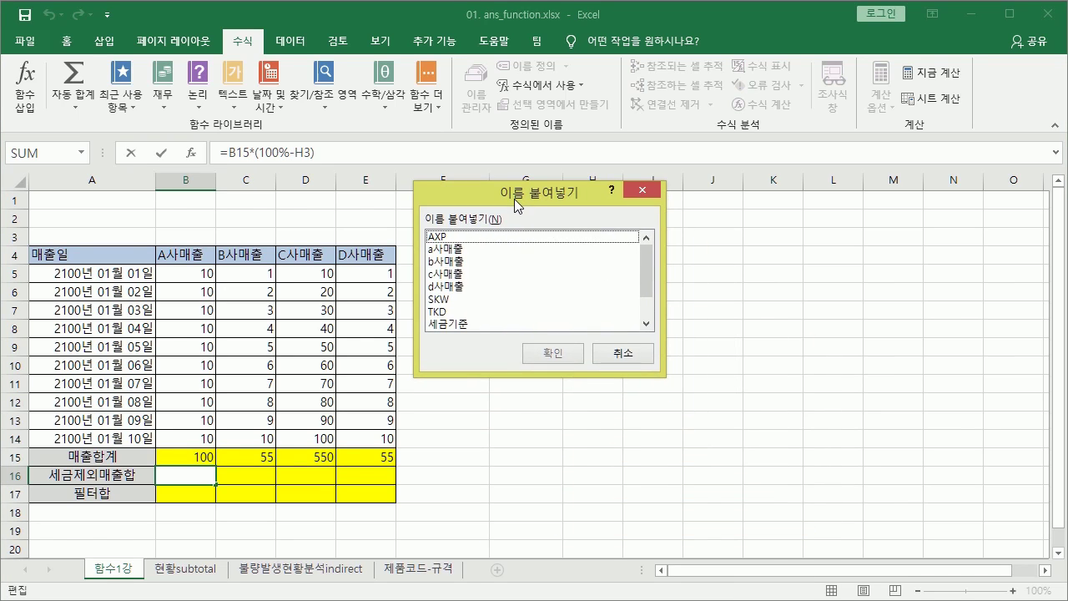
click(467, 323)
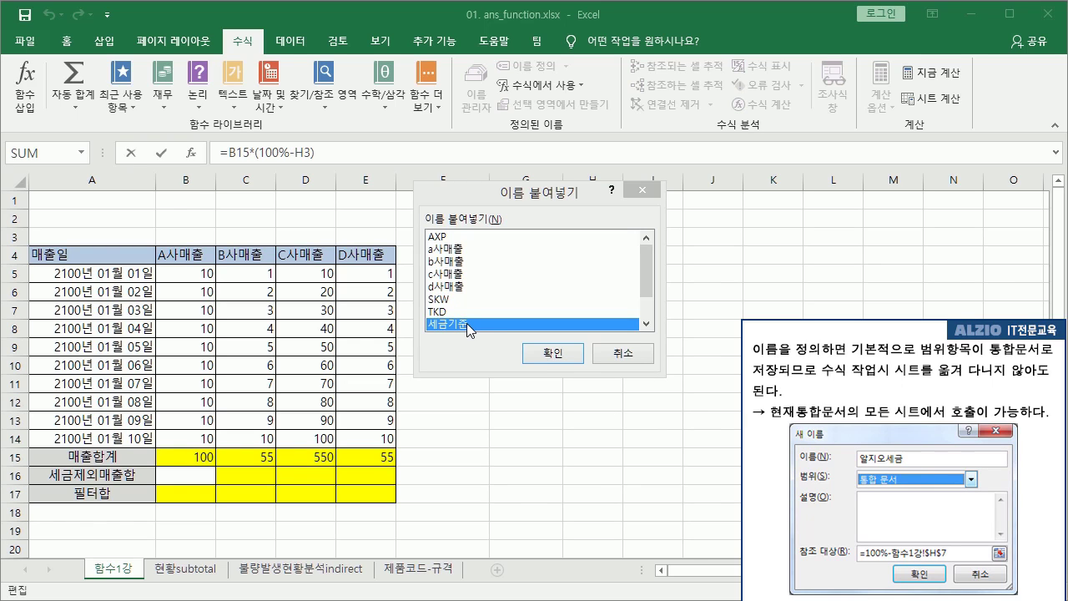
Step: Make B16 =B15*세금기준 (96.7), fill it to E16, then go to 현황subtotal
click(559, 349)
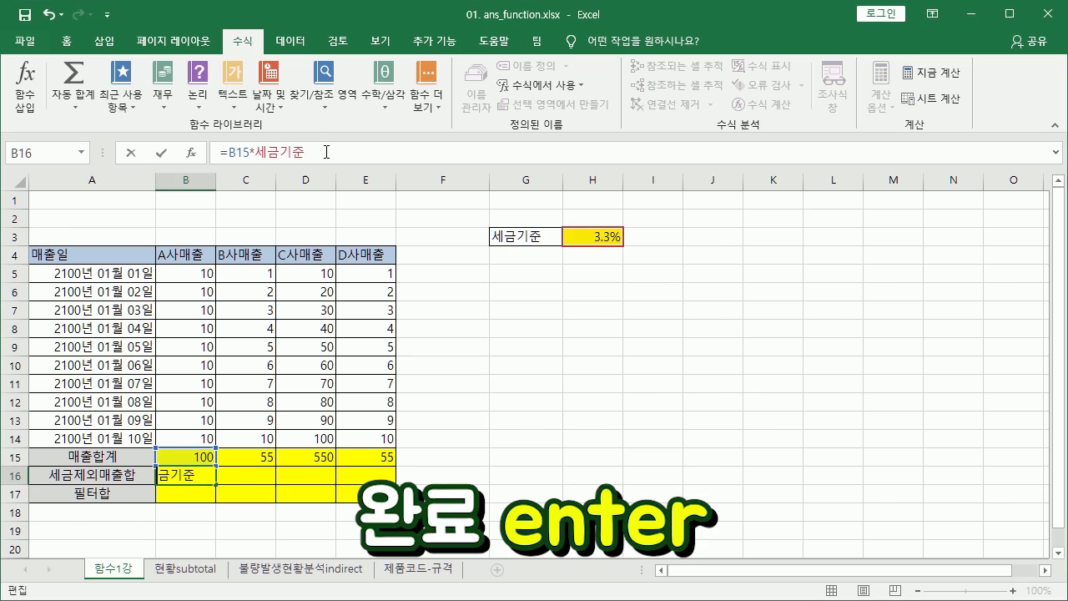
key(Return)
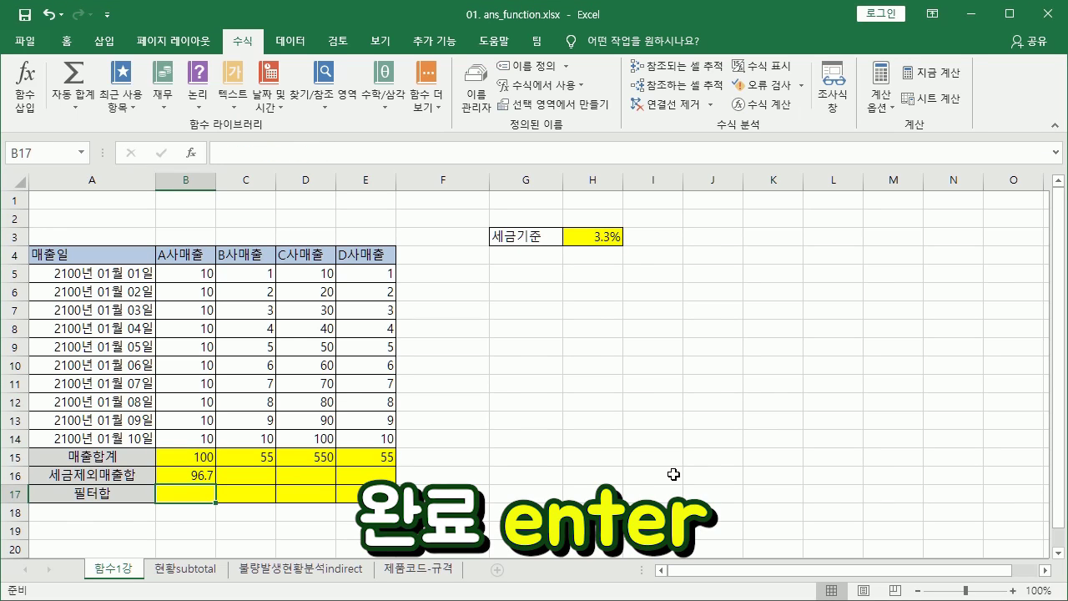
click(207, 478)
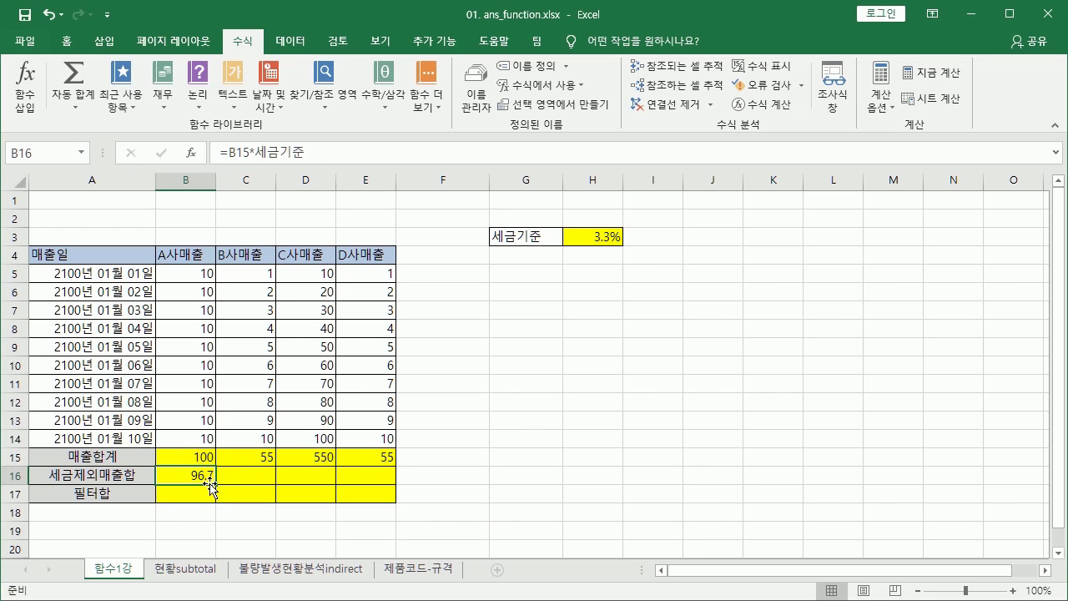
drag(214, 483, 388, 484)
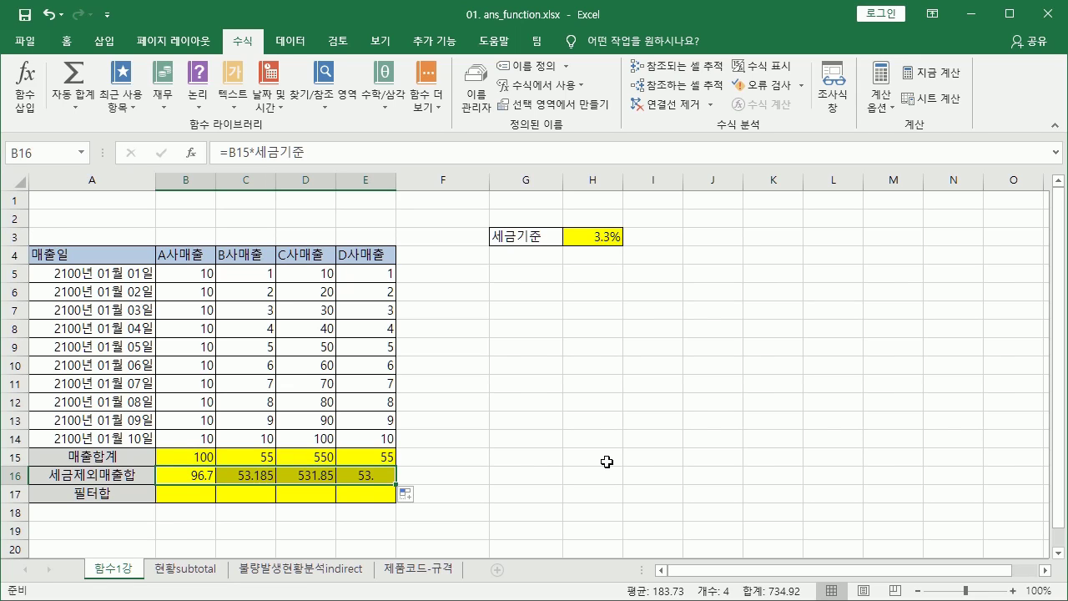
click(546, 457)
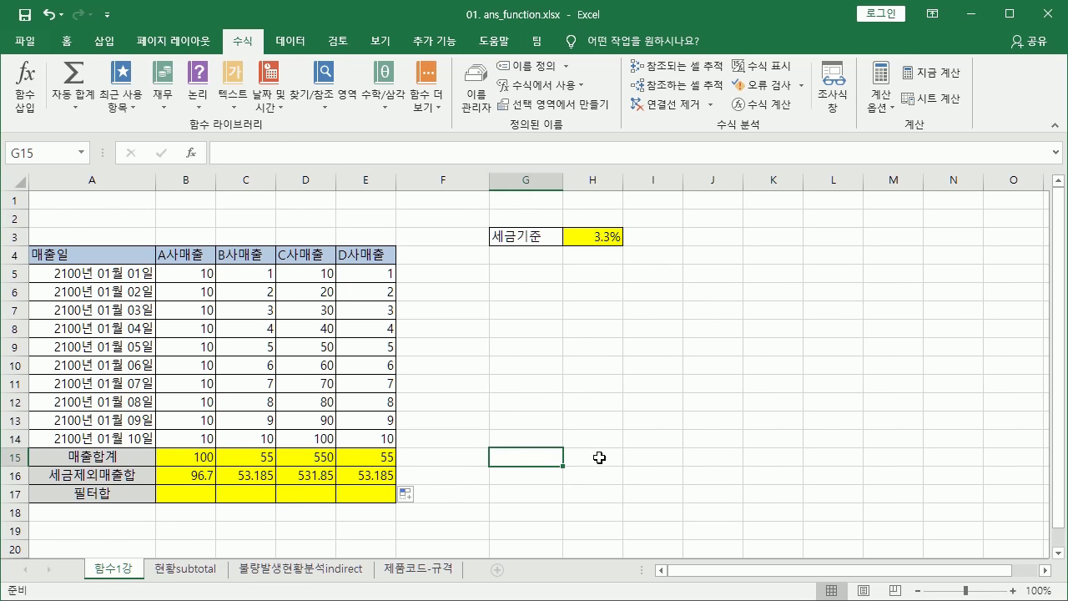
key(ctrl+Page_Down)
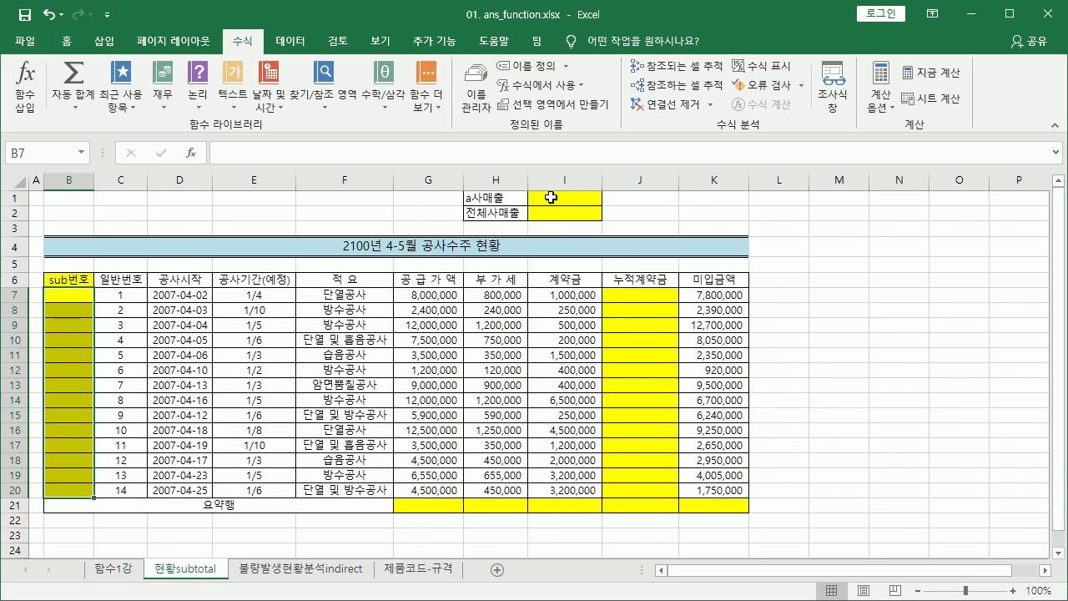
click(551, 197)
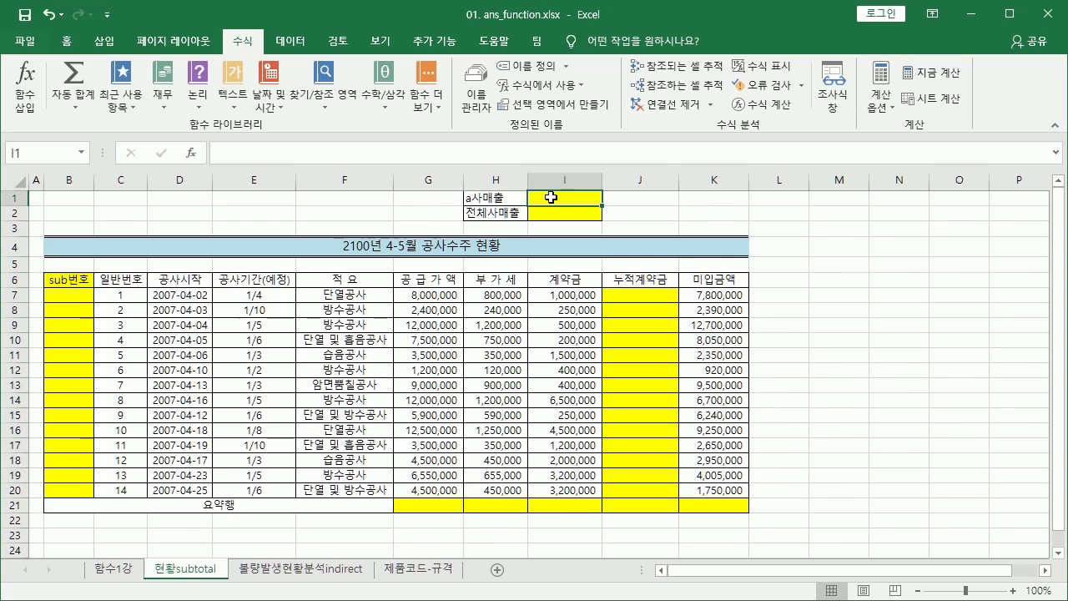
click(548, 214)
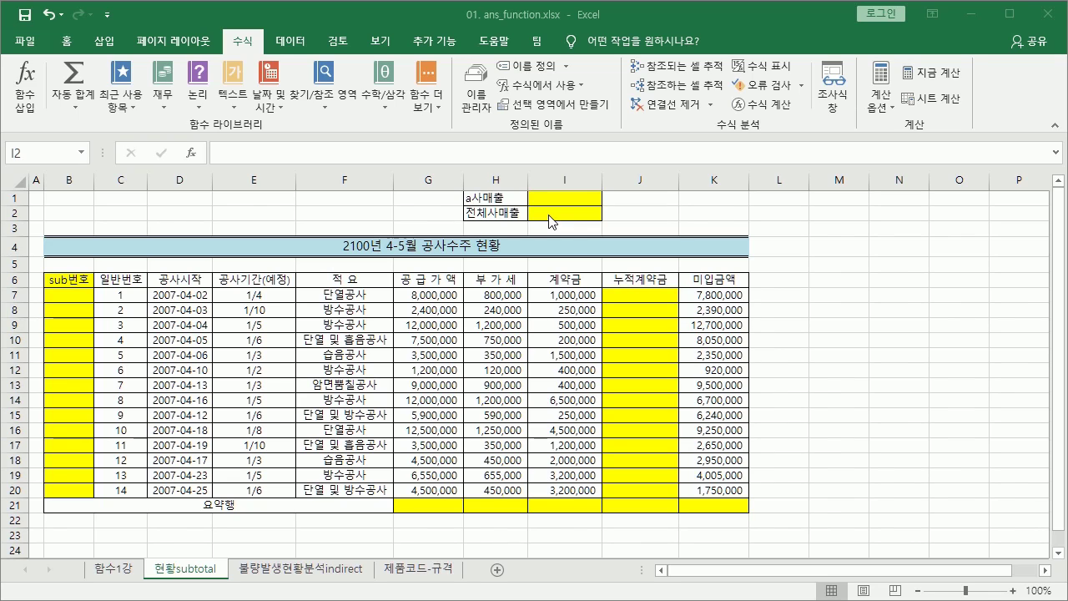
click(548, 200)
text(=sum)
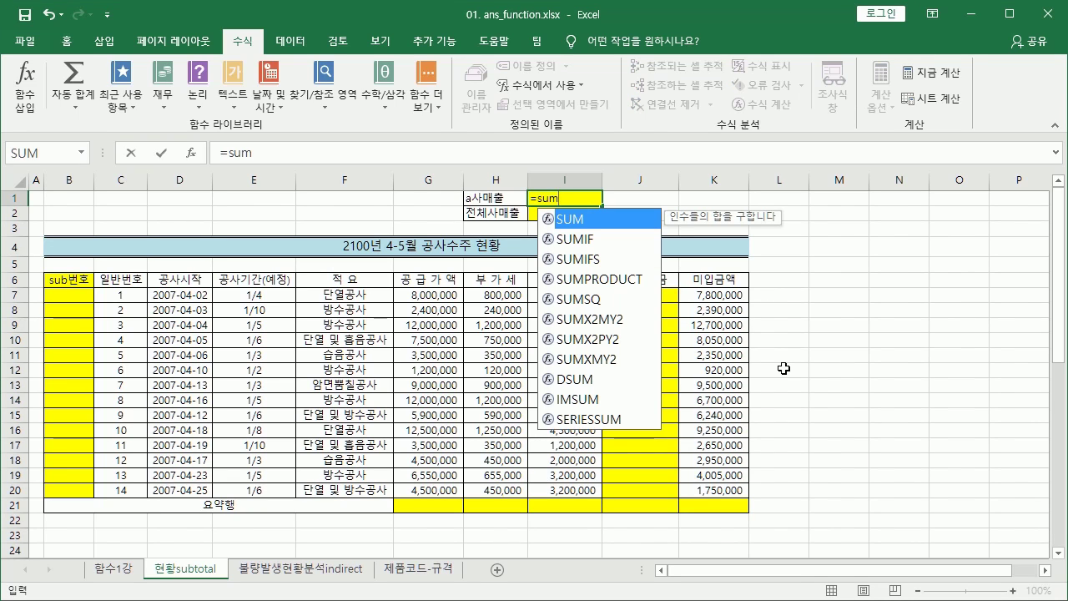
key(ctrl+a)
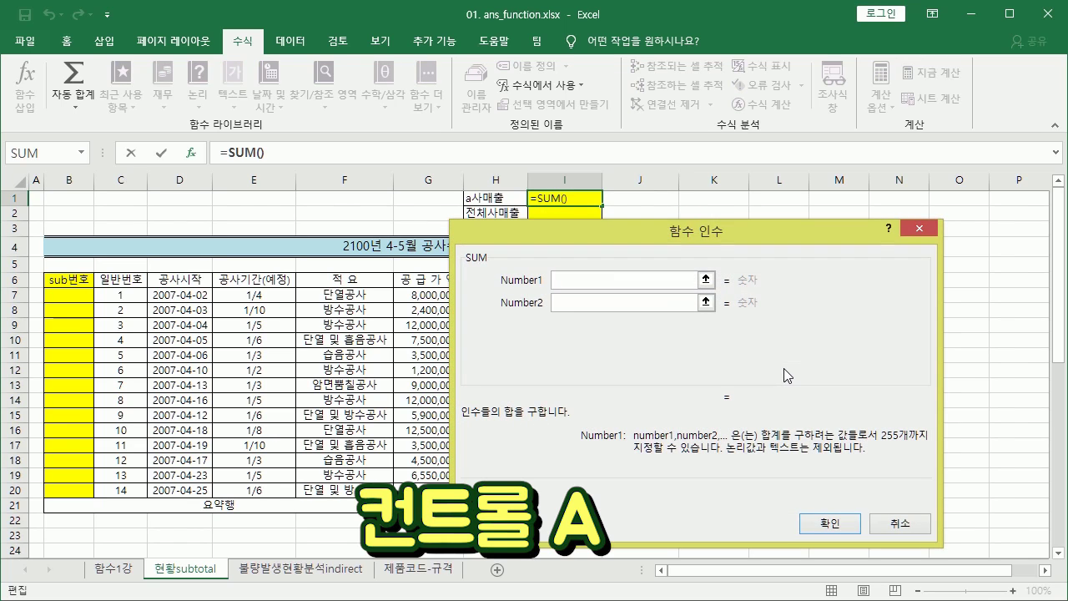
click(122, 572)
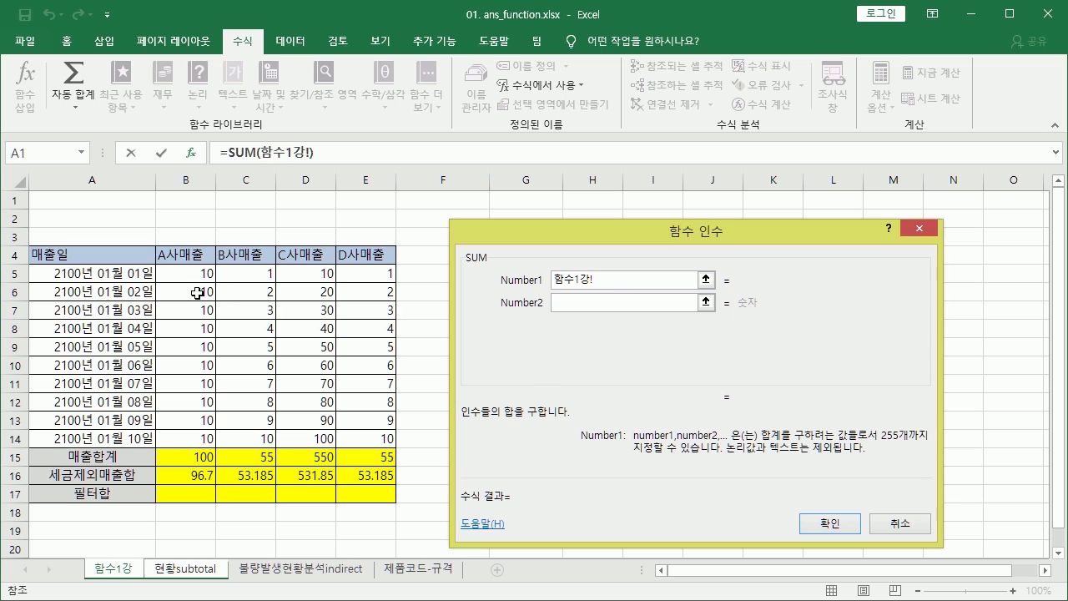
drag(194, 274, 200, 438)
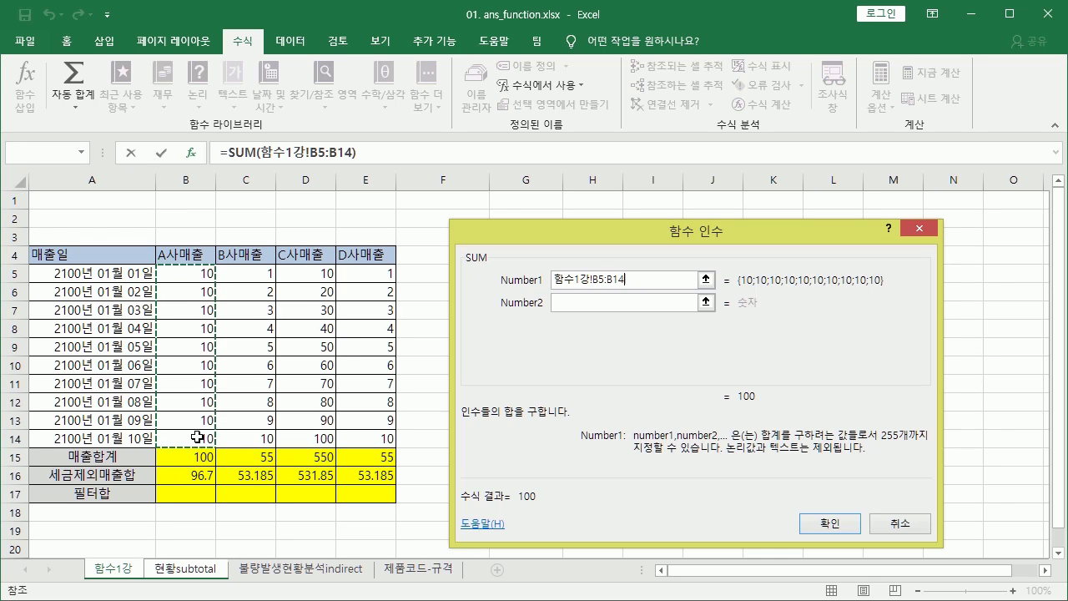
click(830, 523)
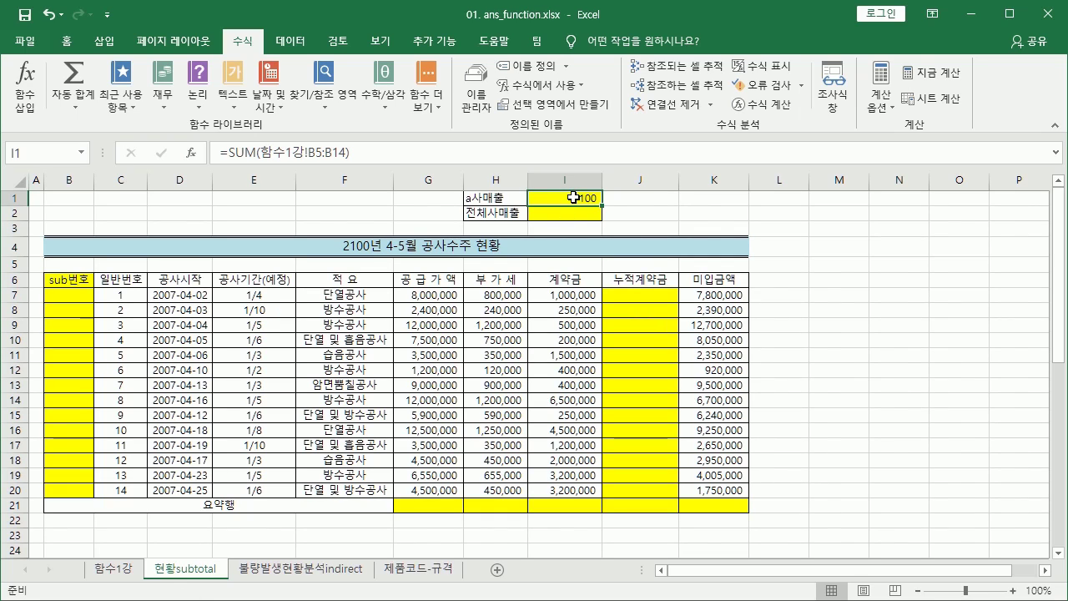
key(Delete)
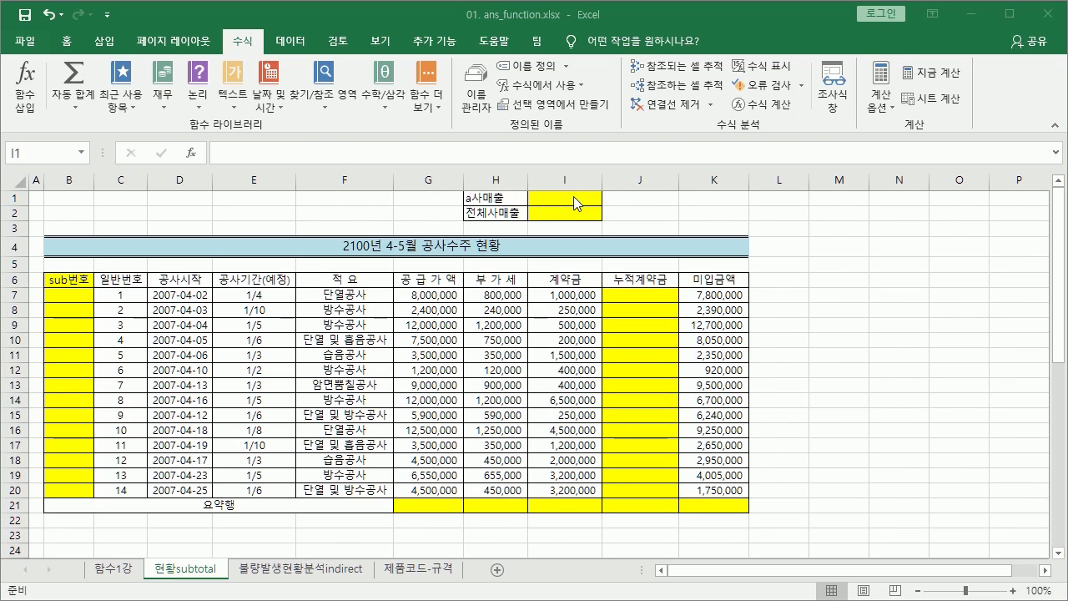
click(114, 569)
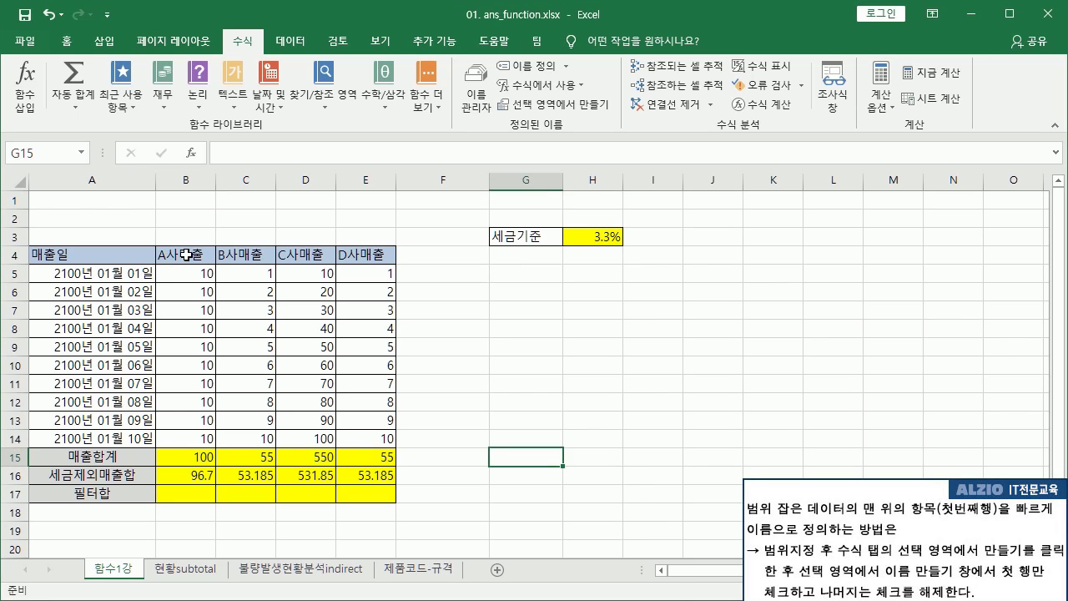
drag(186, 254, 367, 438)
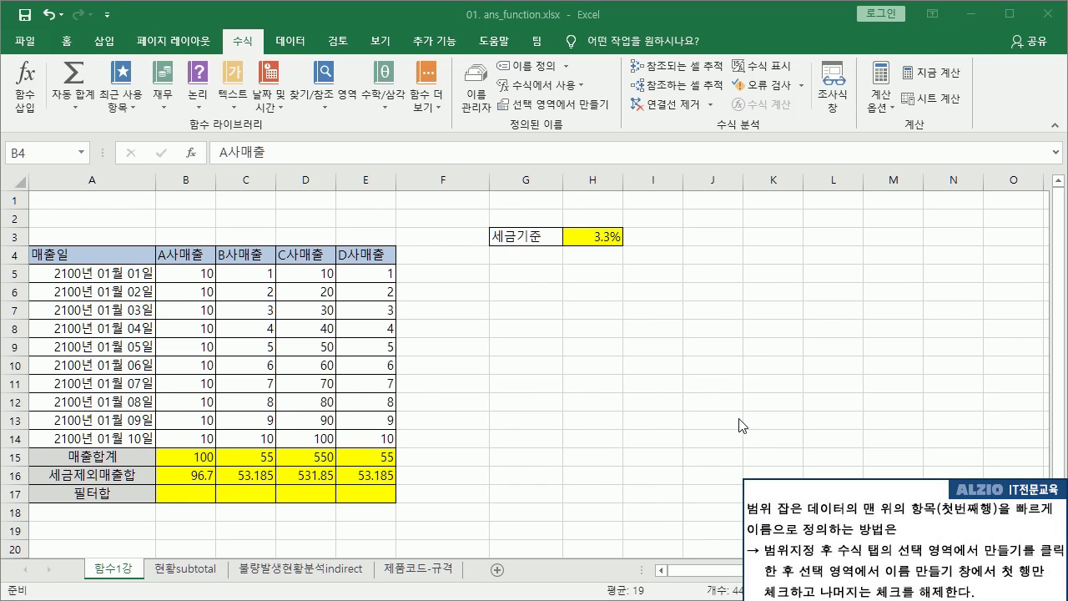
click(565, 106)
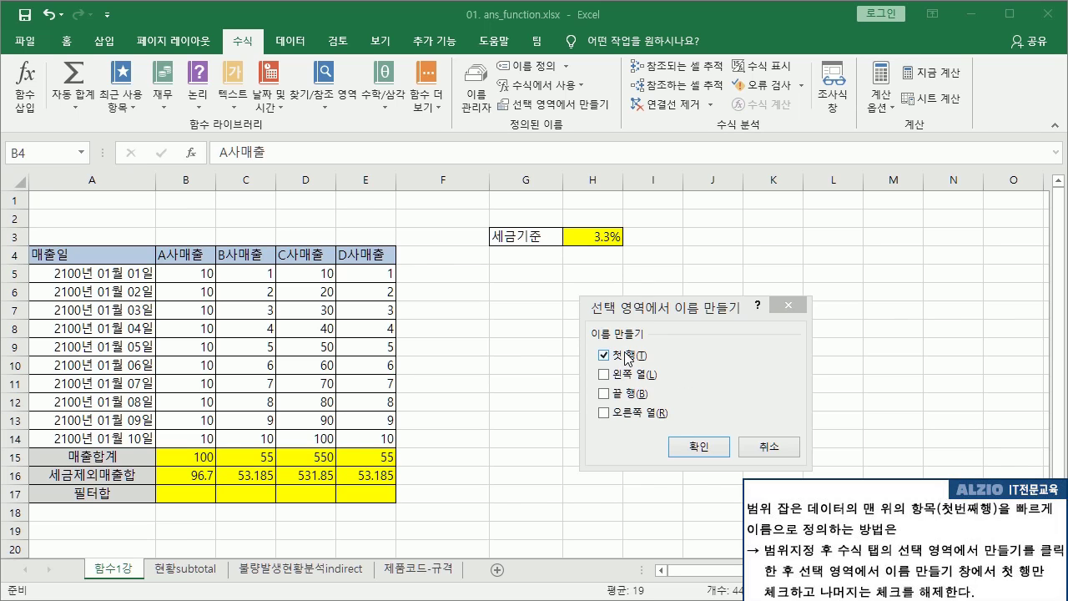
click(686, 445)
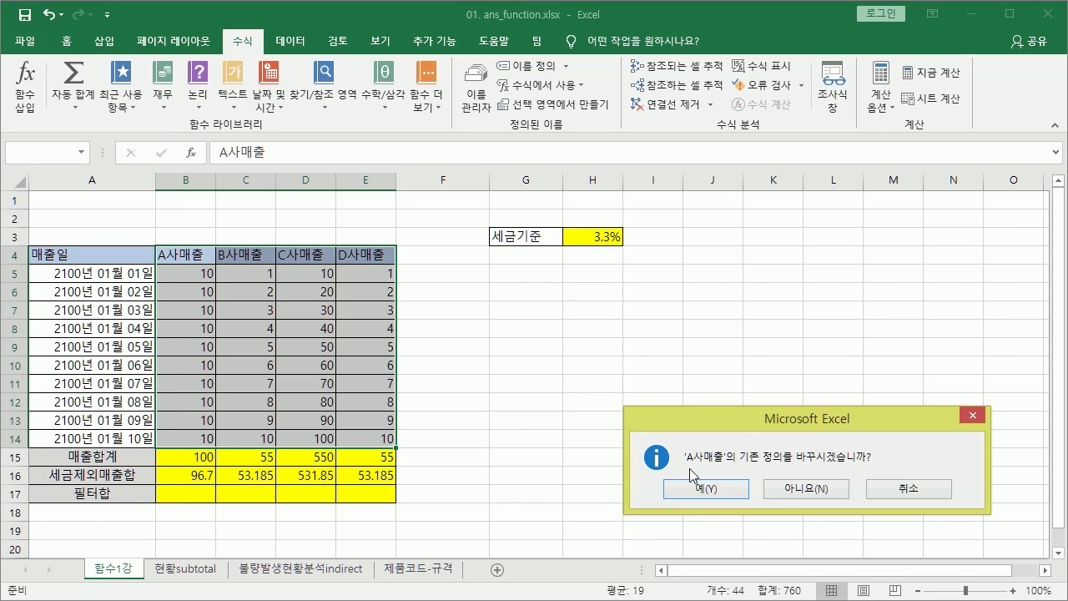
click(716, 486)
click(716, 487)
click(715, 486)
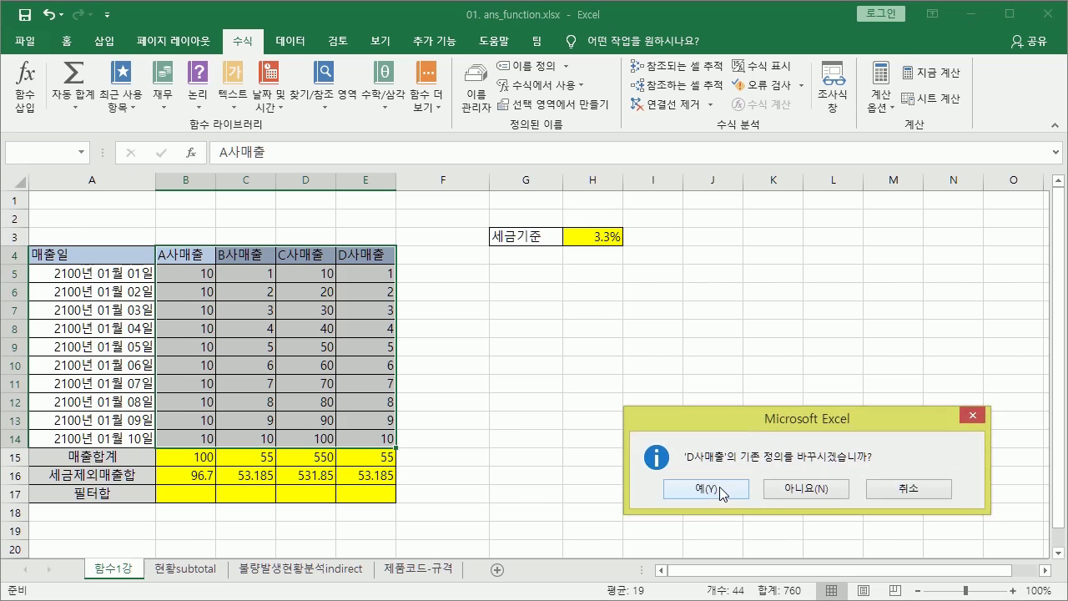
click(715, 486)
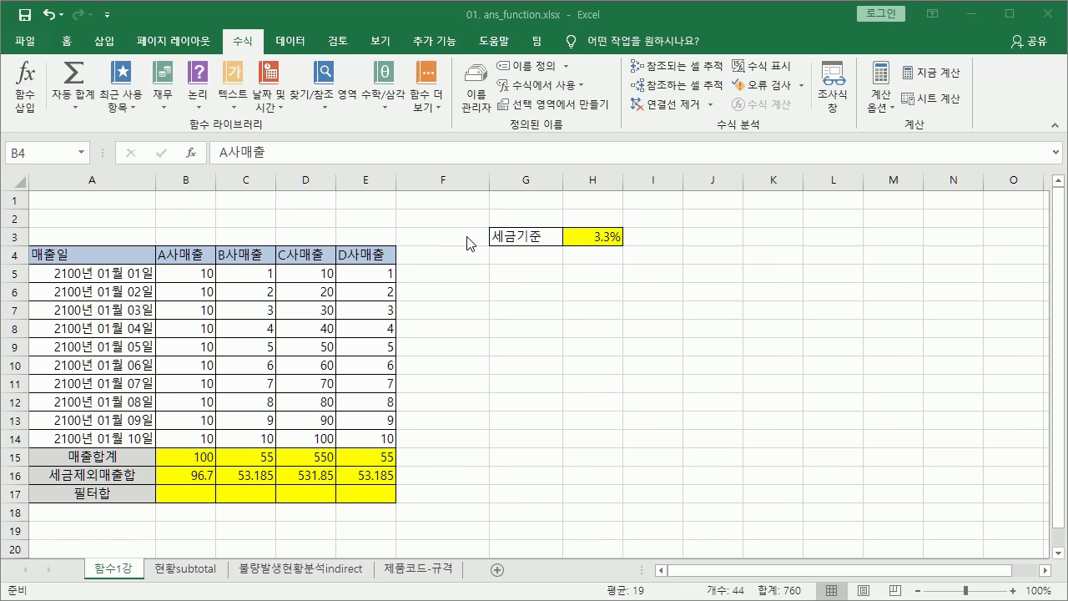
click(481, 97)
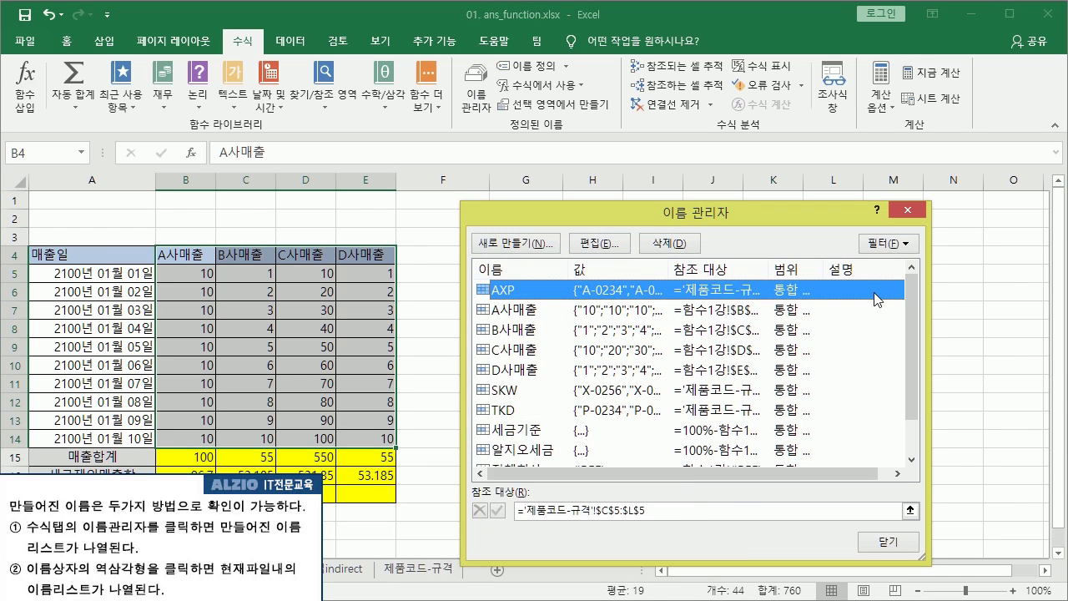
click(661, 315)
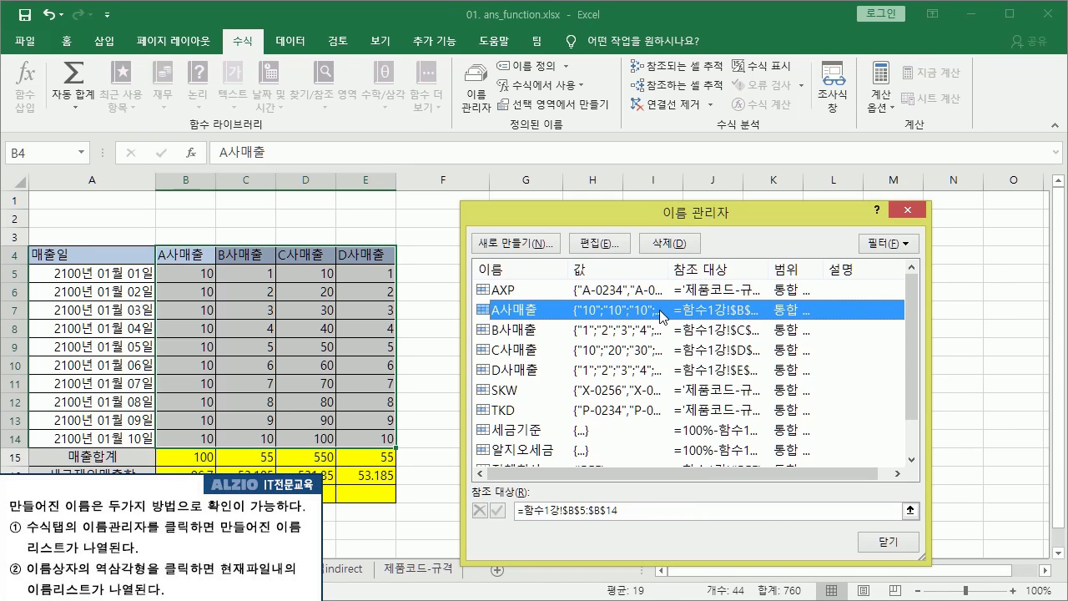
shift+click(646, 370)
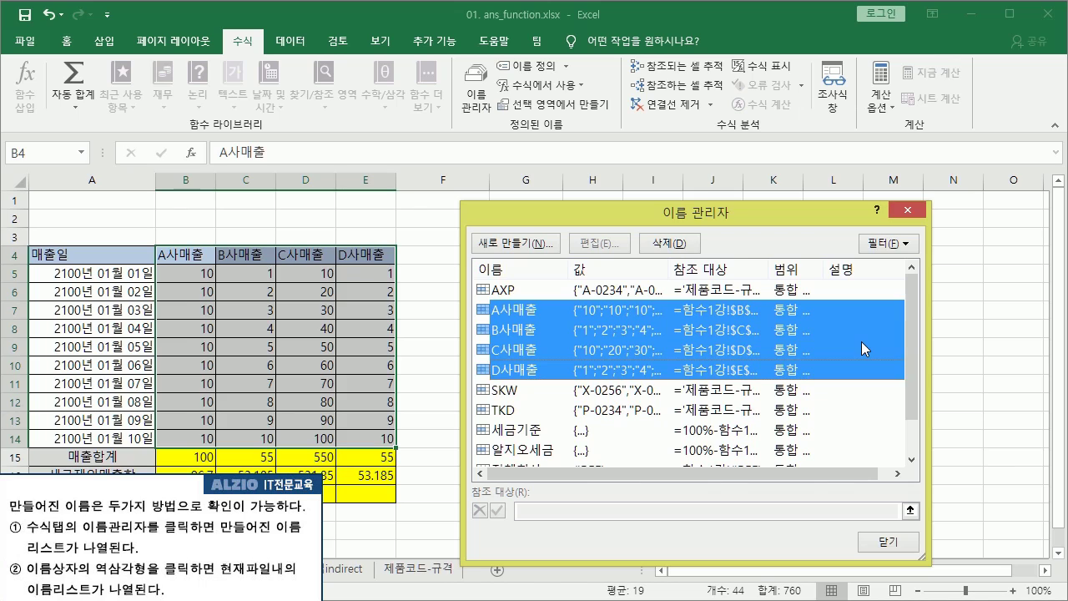
click(887, 541)
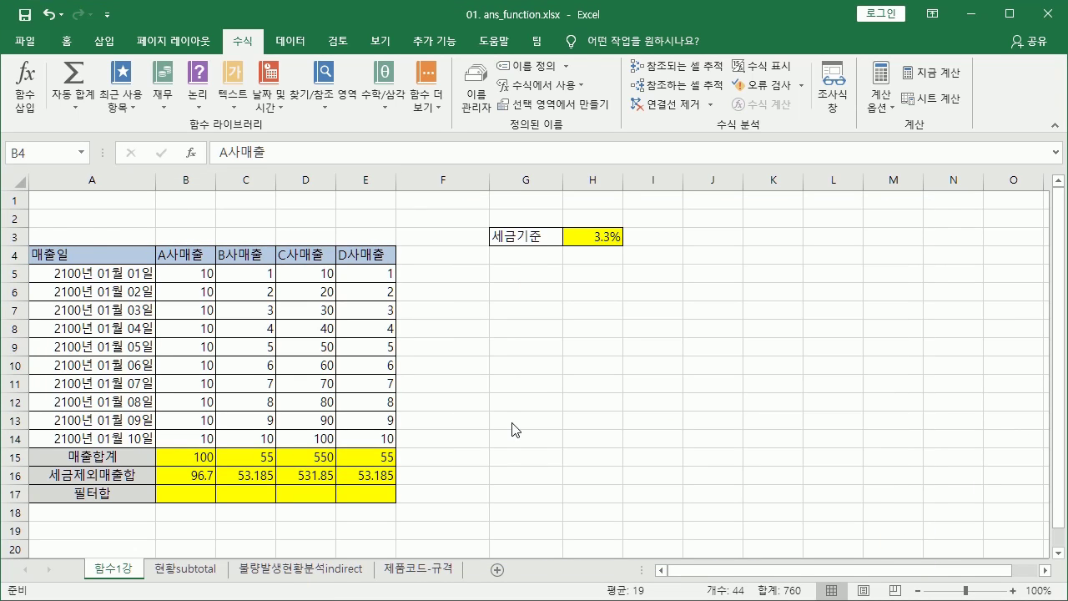
Step: Name B5:E14 '전체사매출' through the Name Box, then reselect the range to verify
click(175, 277)
drag(175, 276, 369, 439)
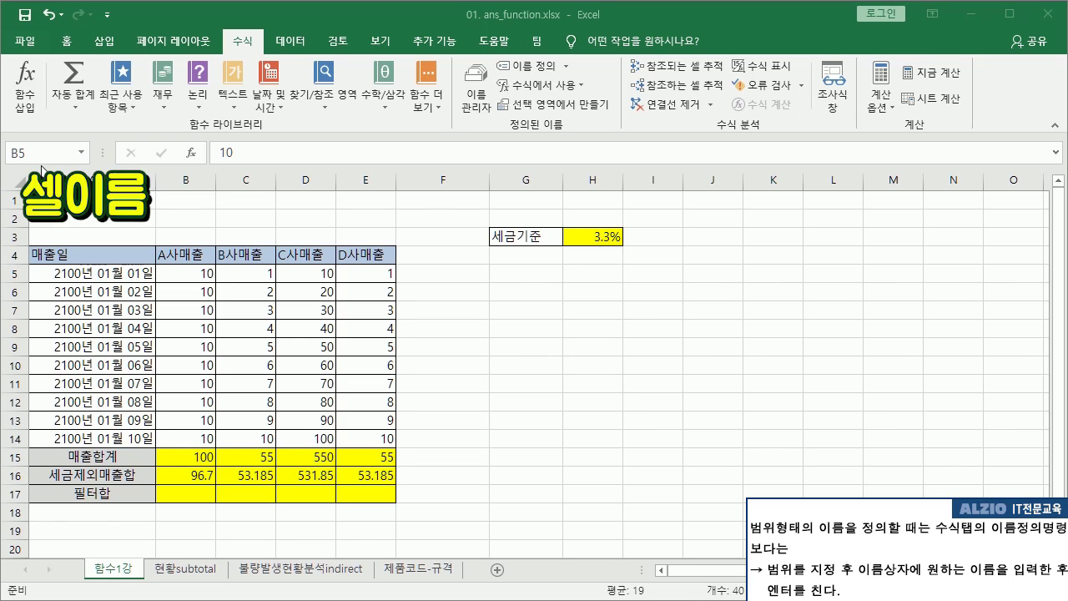
click(41, 160)
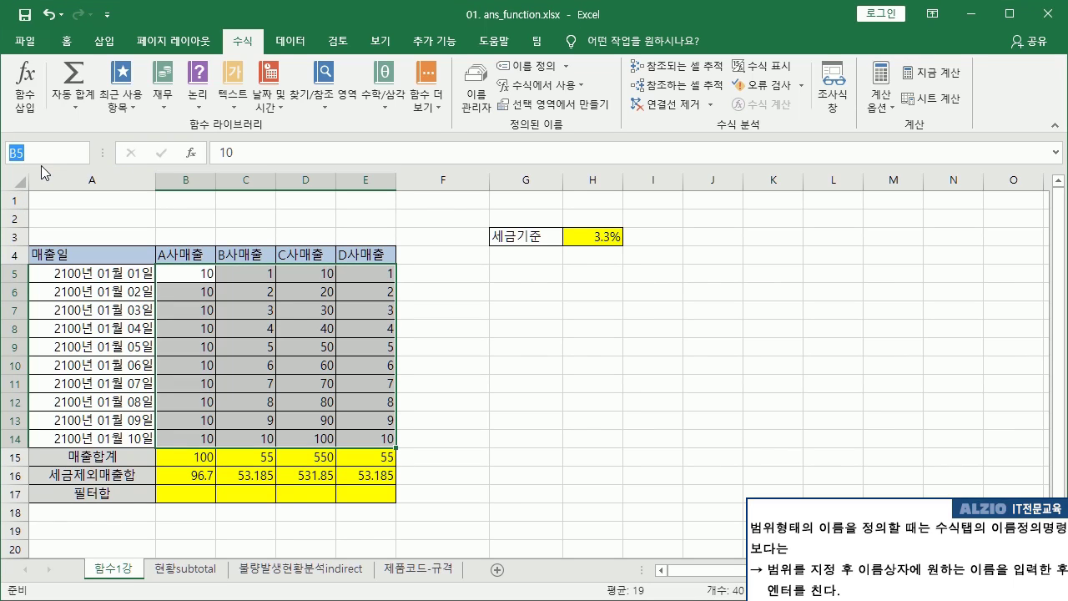
text(전체사매출)
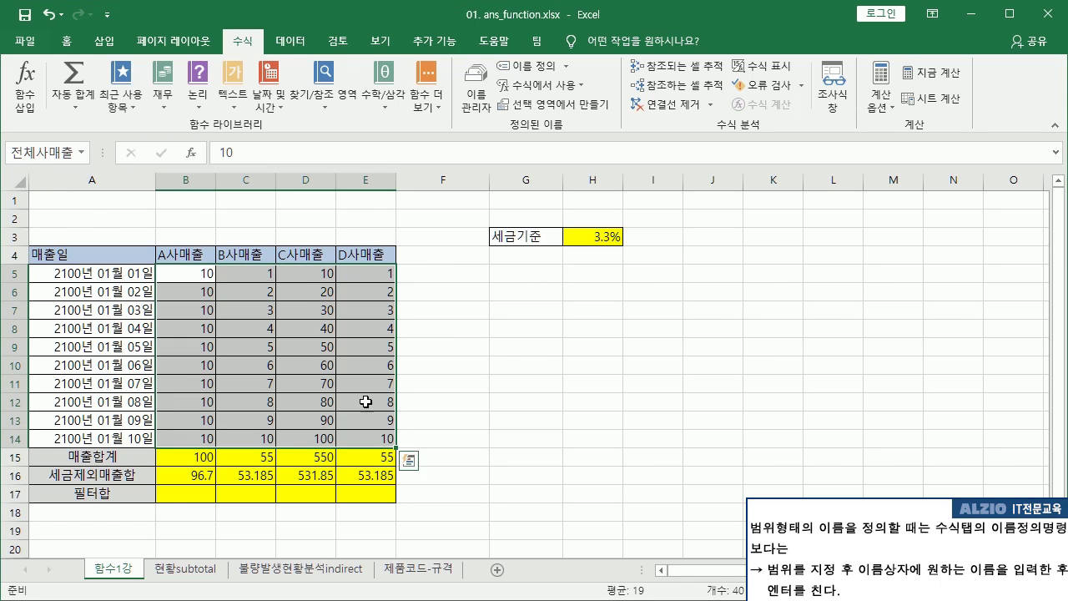
drag(186, 281, 375, 435)
click(288, 24)
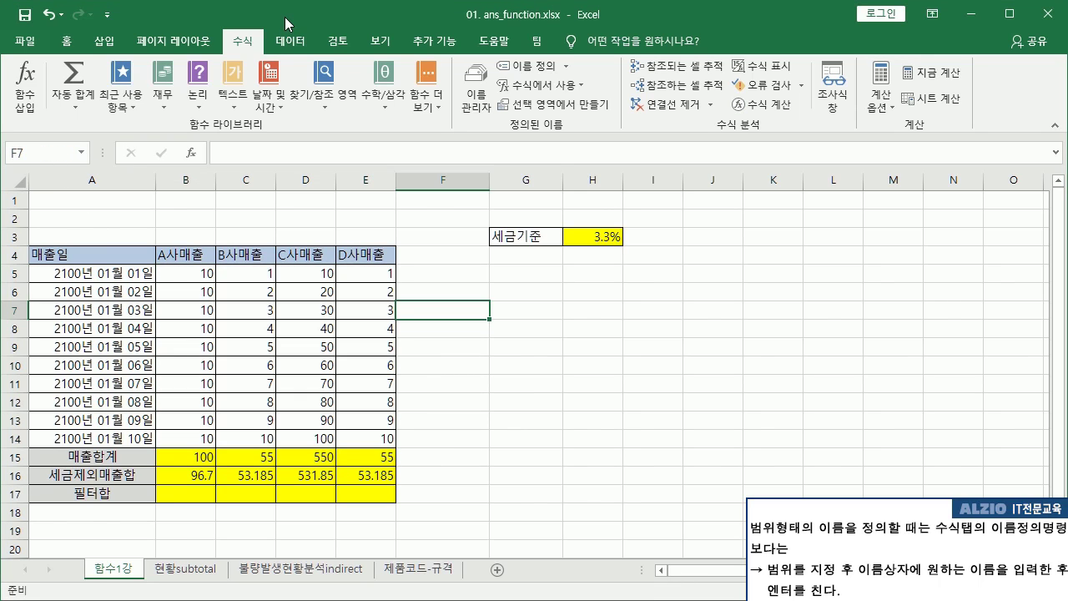
click(331, 380)
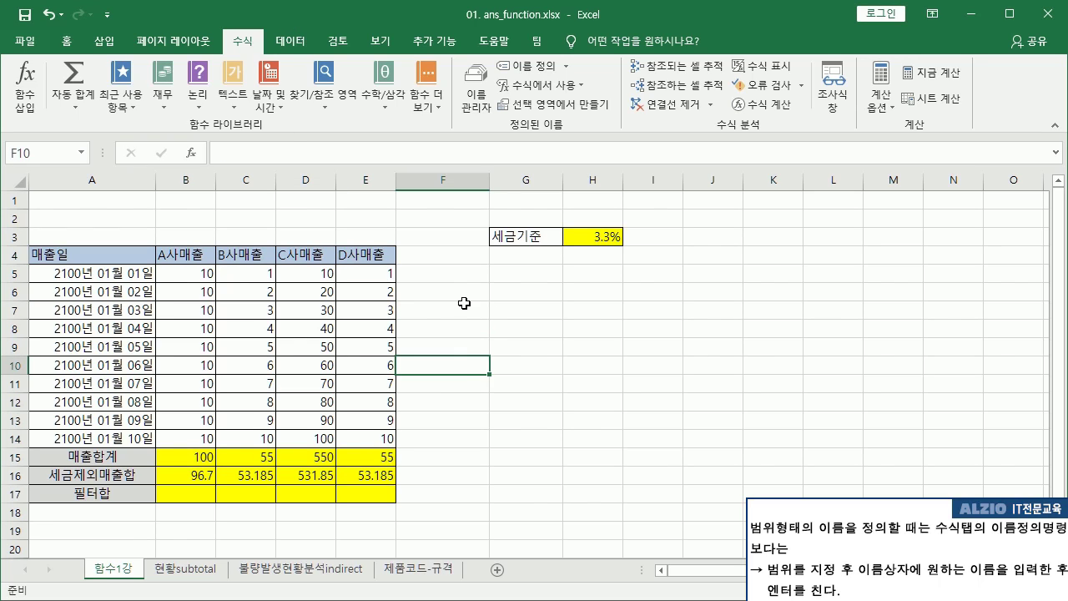
drag(177, 278, 372, 448)
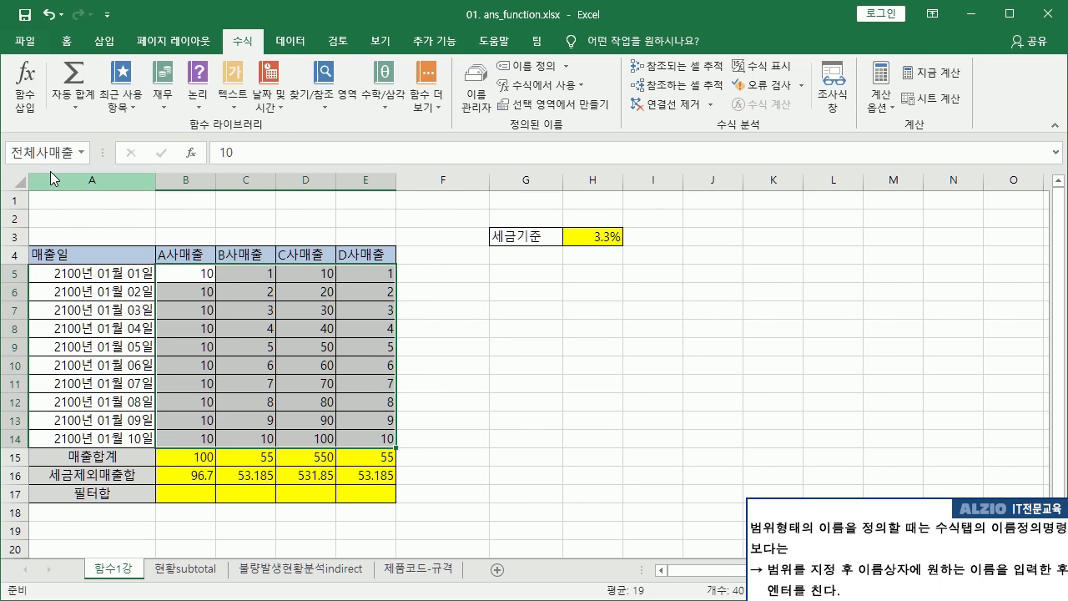
click(467, 332)
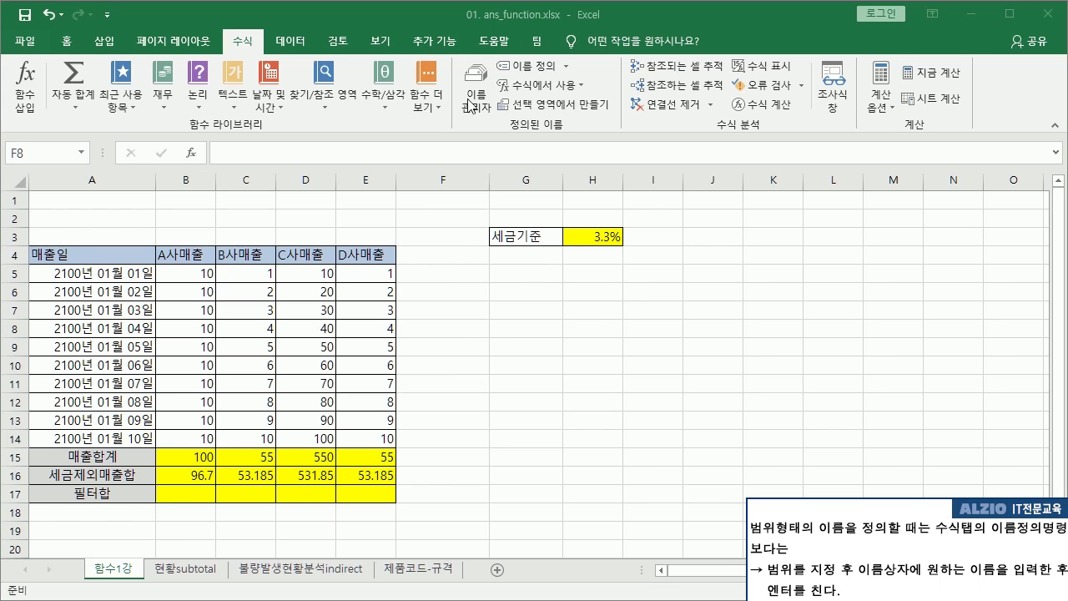
click(474, 96)
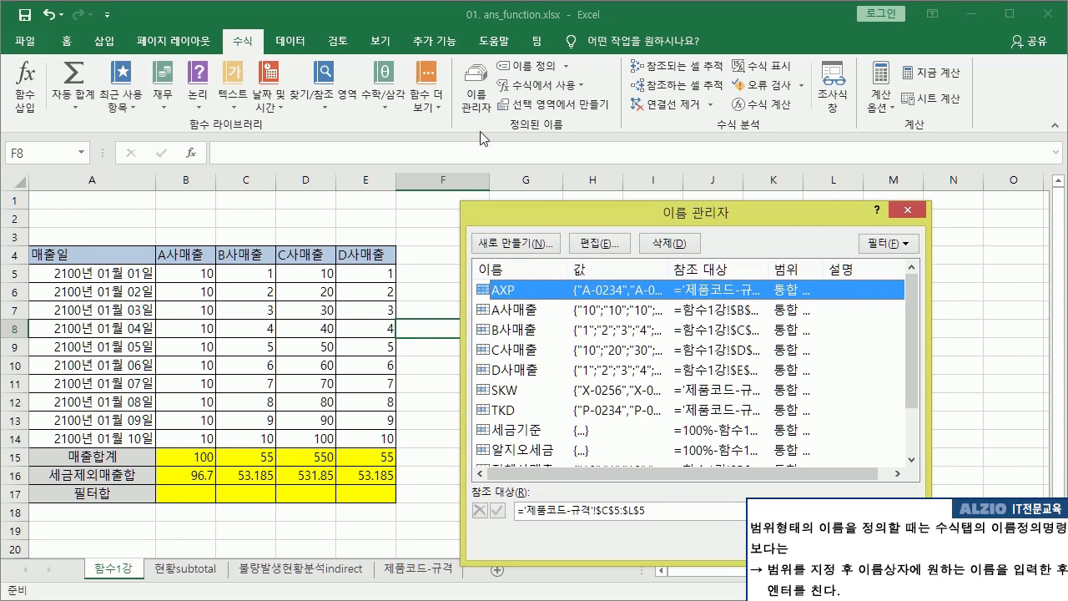
drag(915, 328, 908, 370)
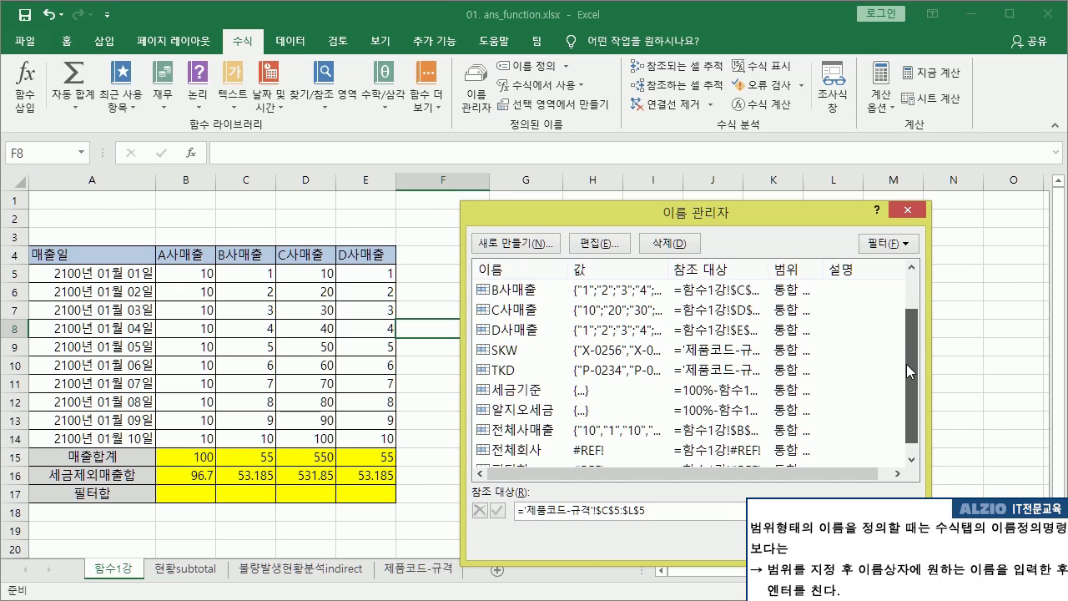
click(547, 410)
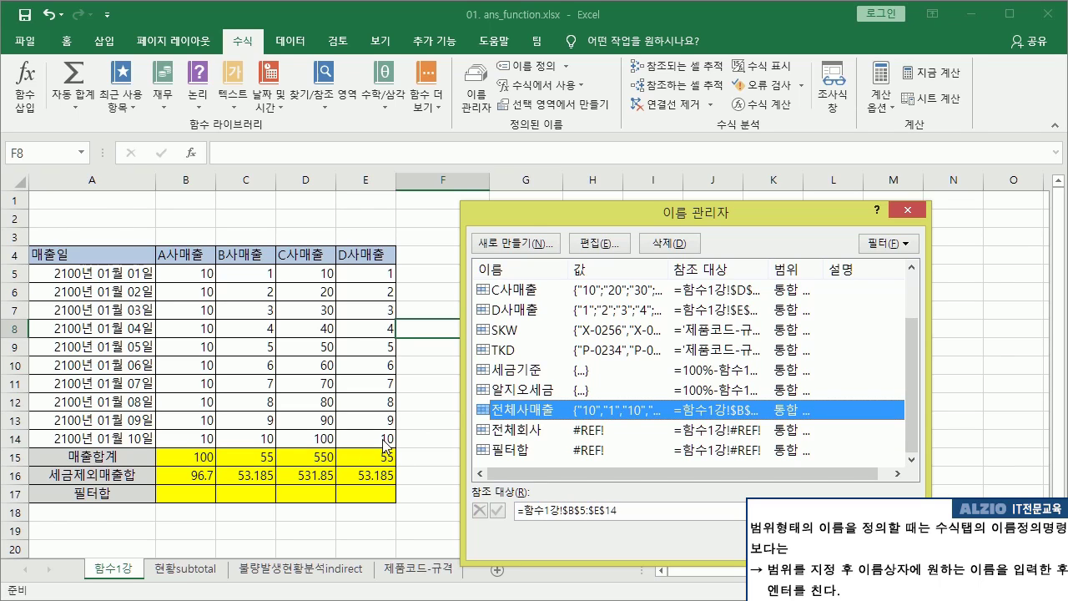
key(Escape)
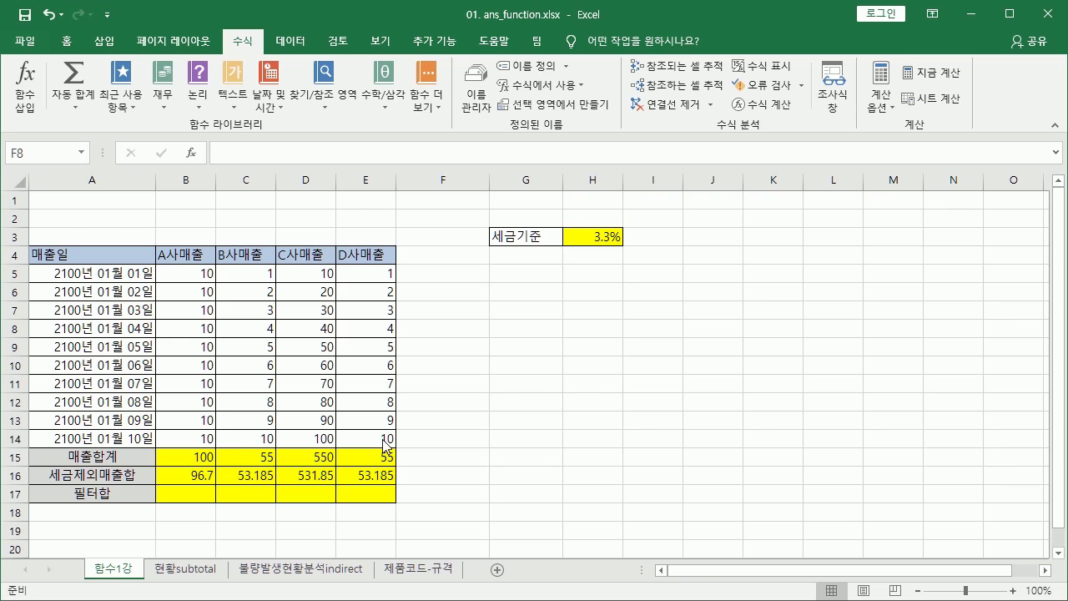
Step: On 현황subtotal, enter =SUM(A사매출) in I1 via Paste Name, showing 100
click(188, 570)
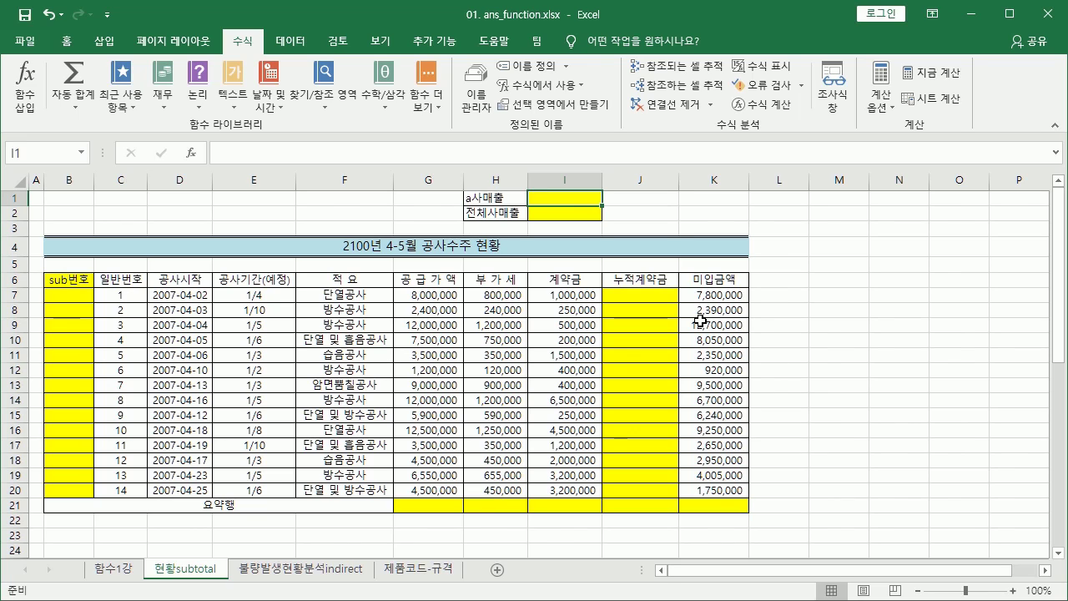
text(=s)
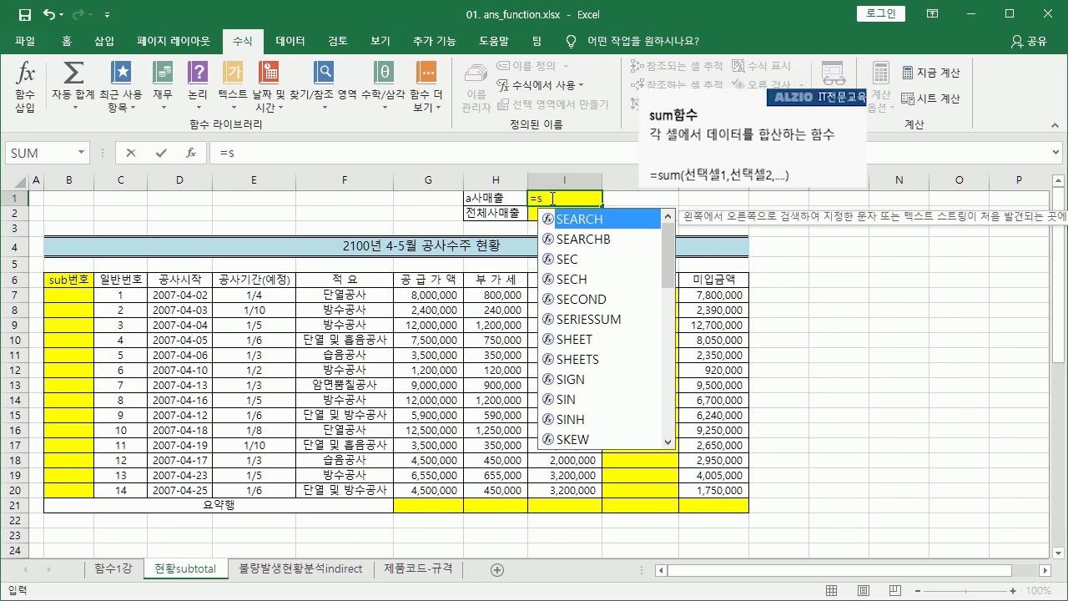
text(um)
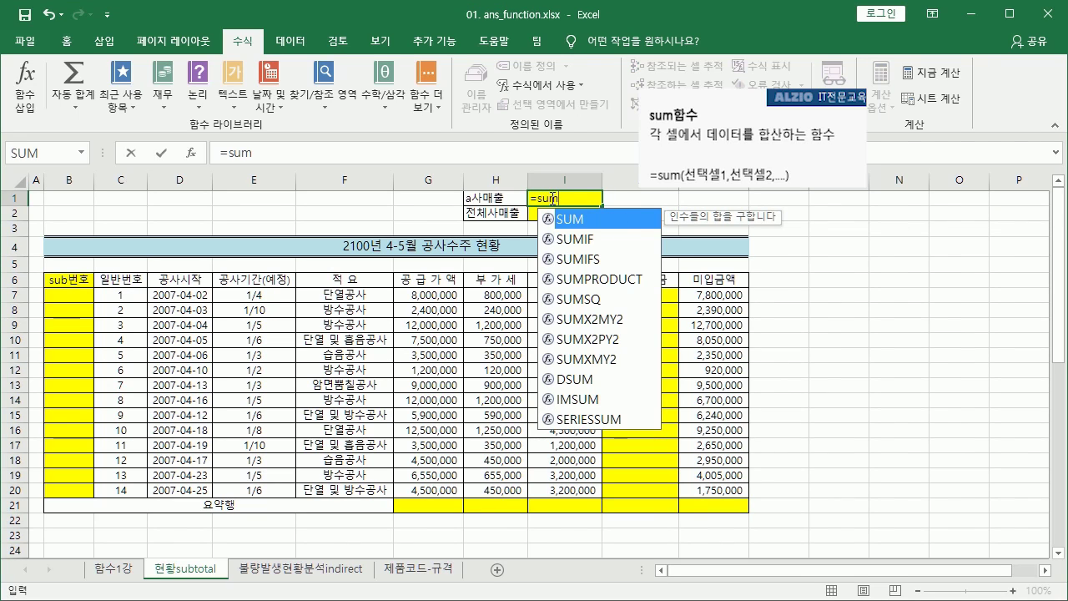
key(ctrl+a)
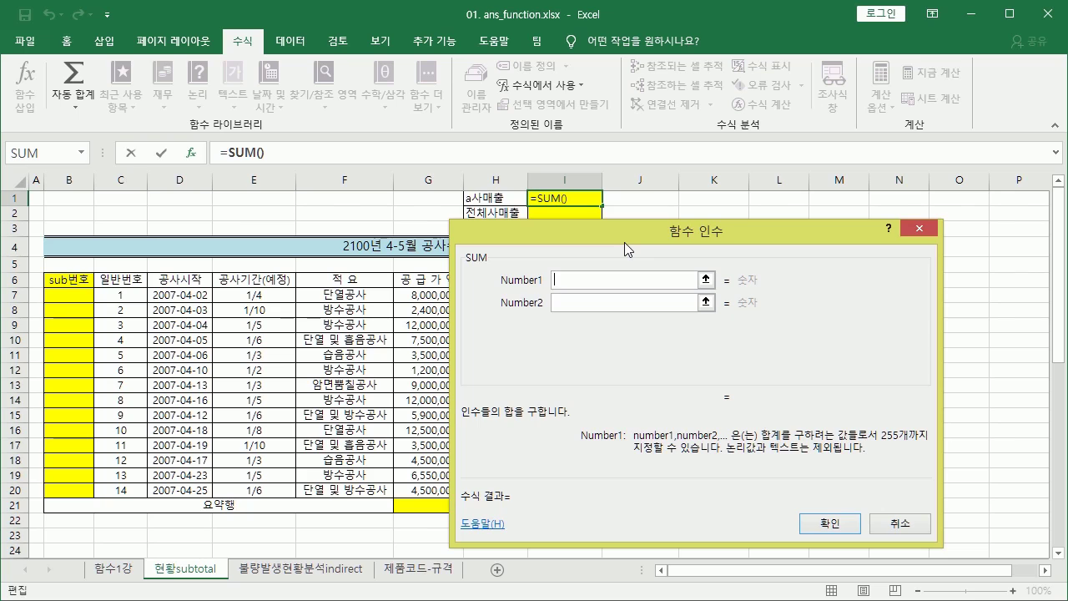
drag(624, 242, 519, 236)
key(F3)
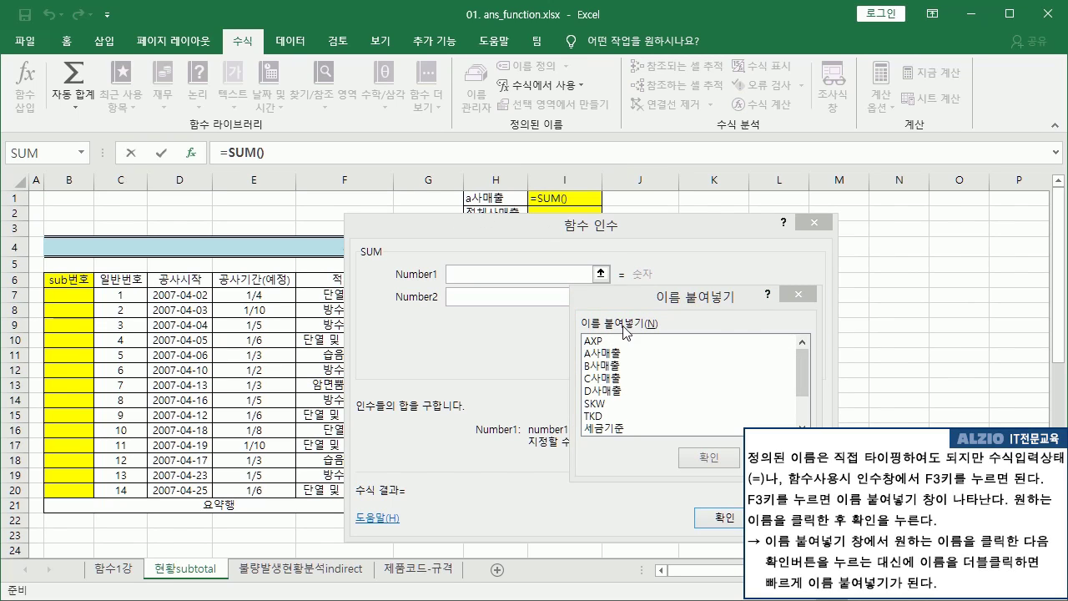
click(603, 353)
click(709, 457)
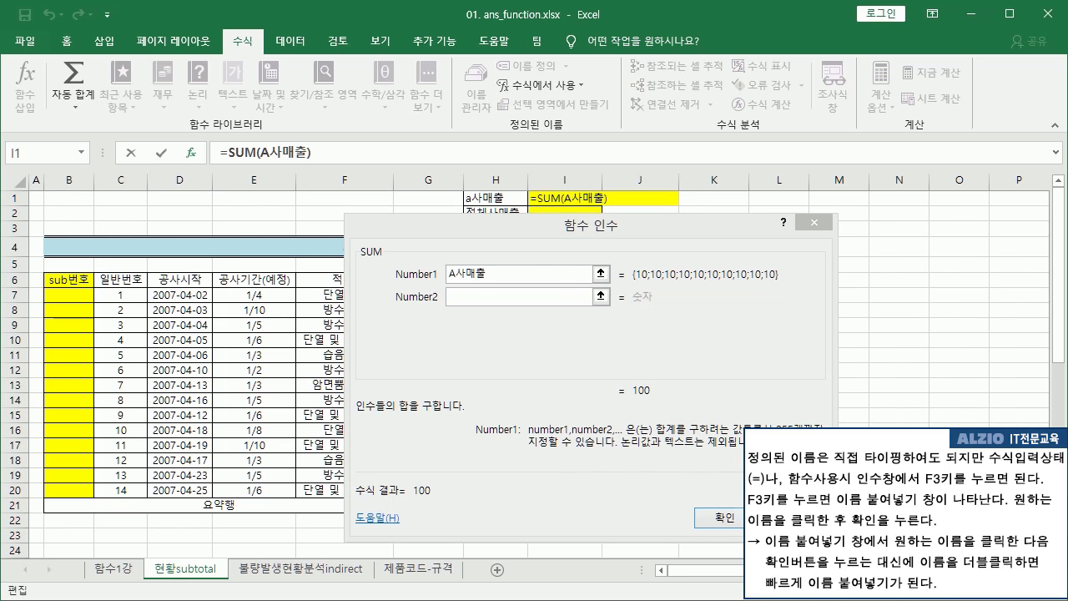
click(719, 518)
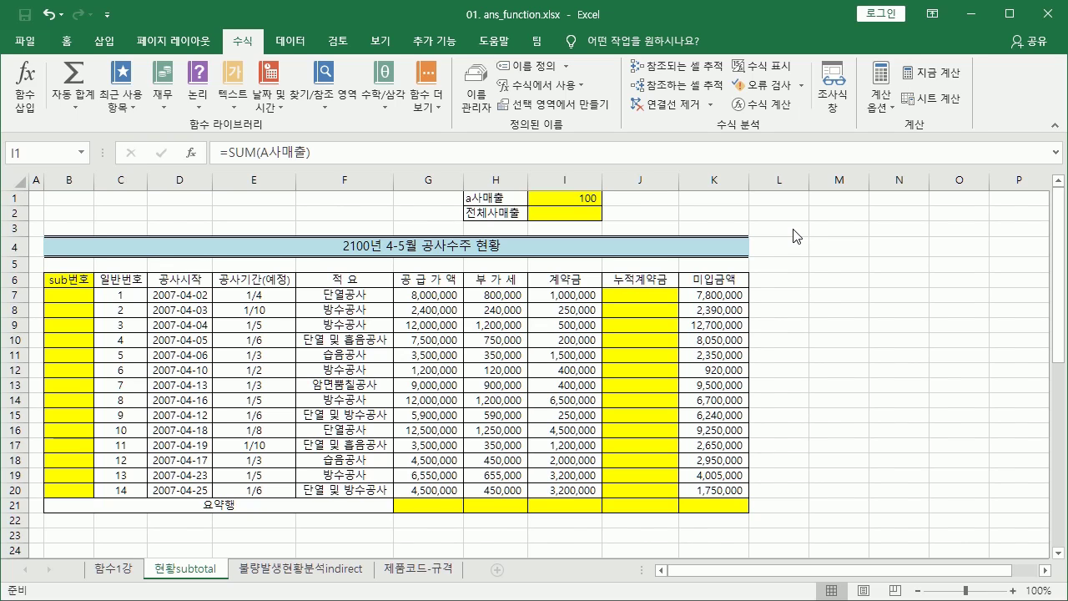
Step: Enter =SUM(전체사매출) in I2 by pasting the defined name, giving 760
click(572, 215)
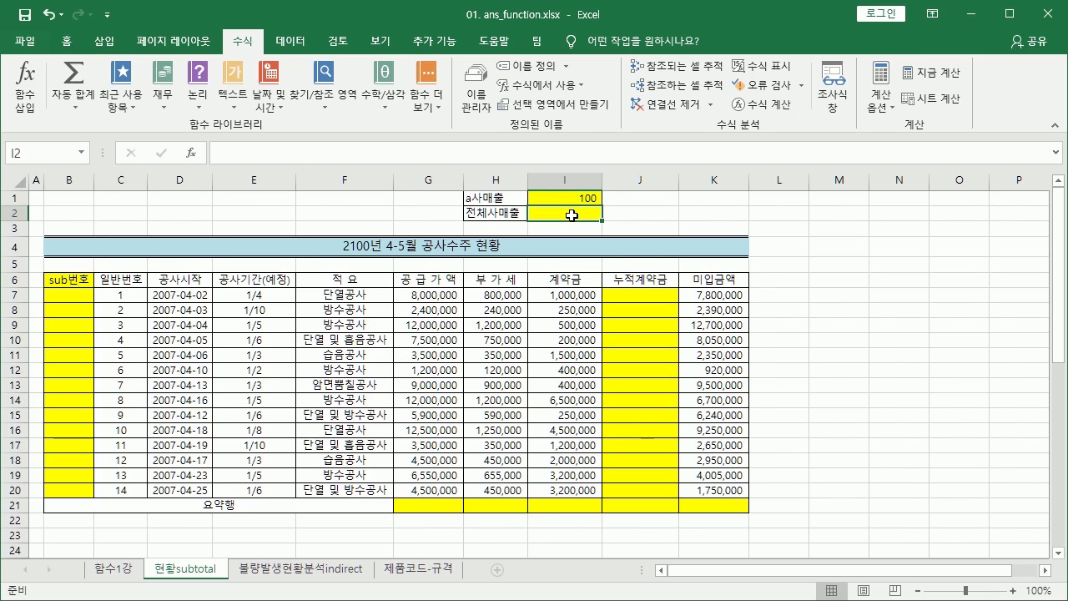
text(=sum)
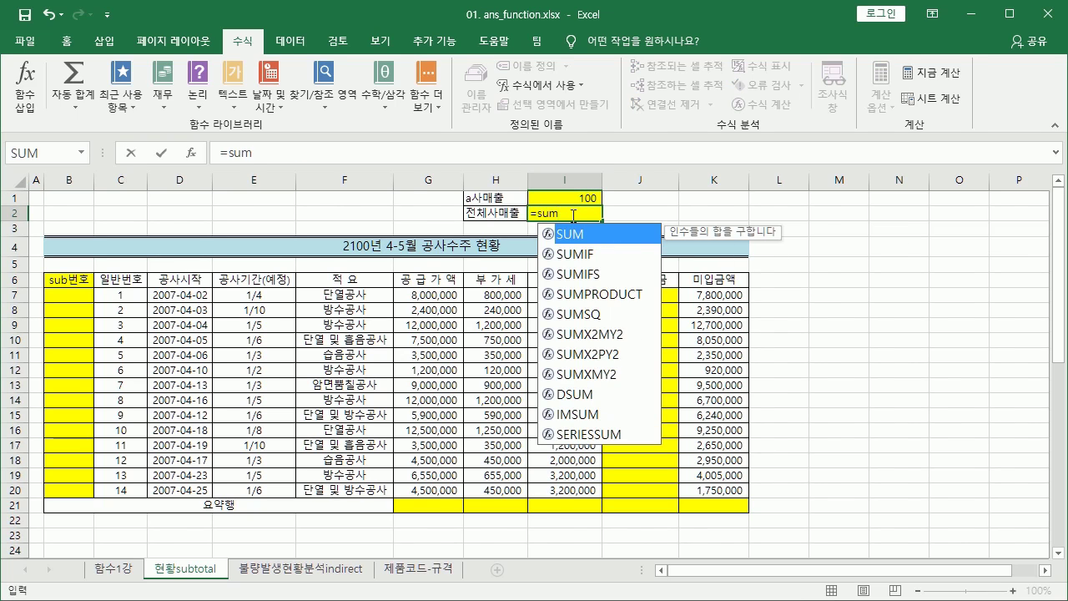
key(ctrl+a)
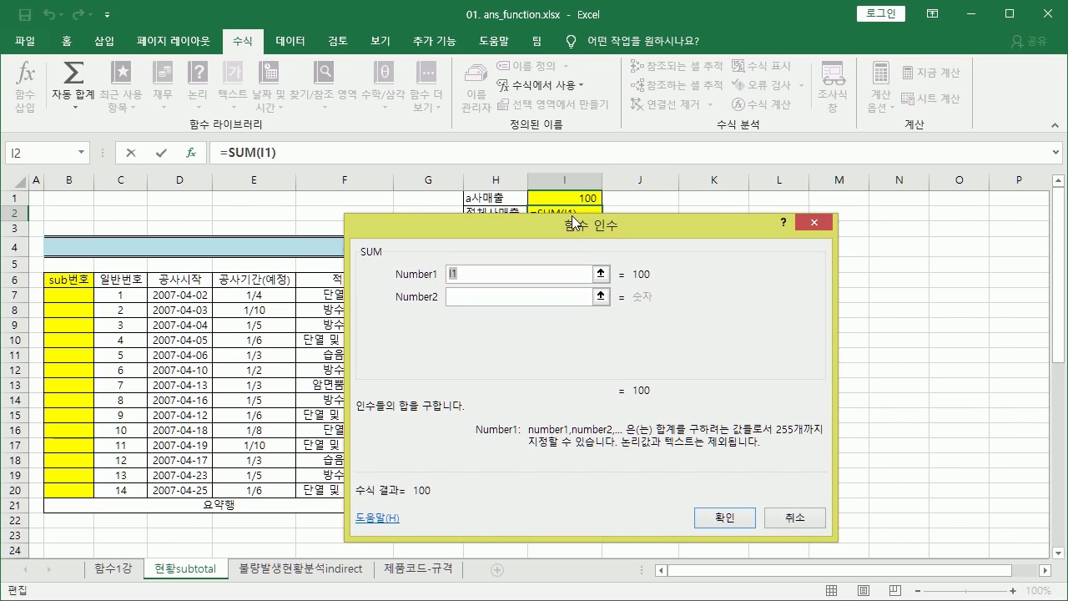
key(BackSpace)
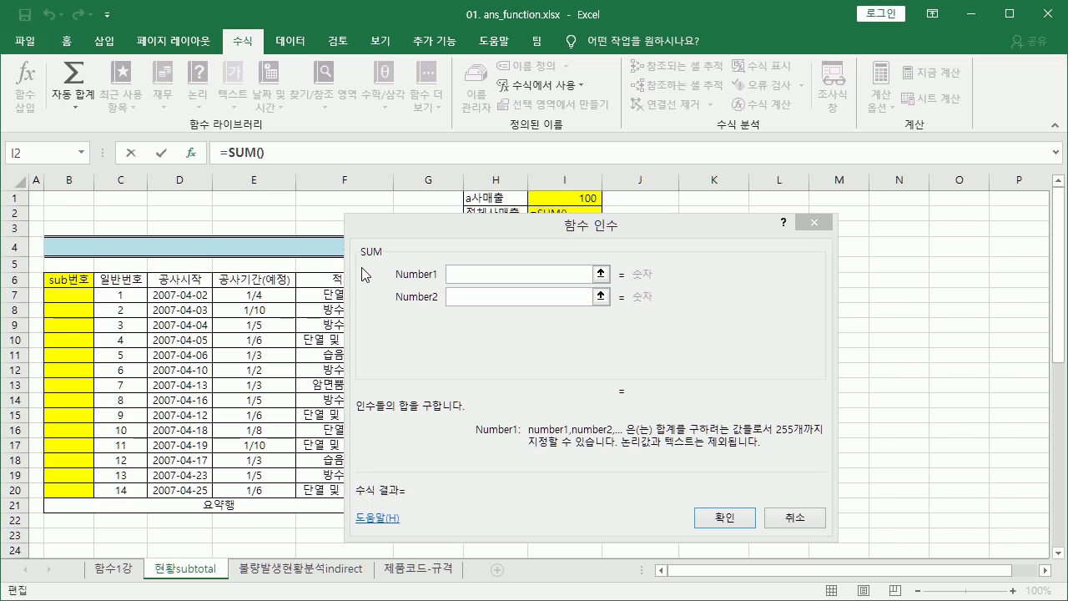
click(634, 230)
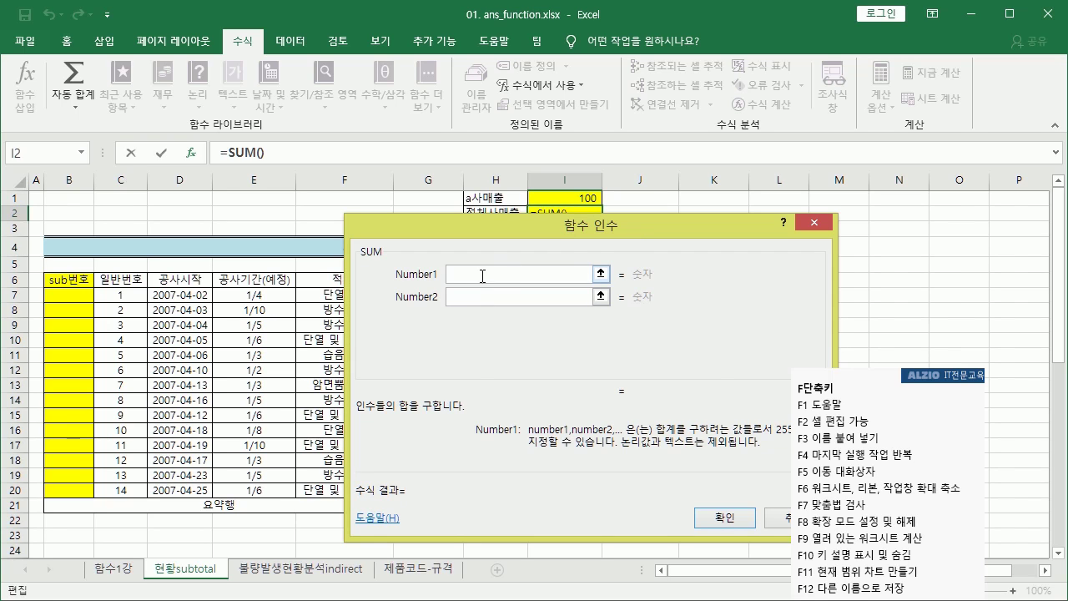
key(F3)
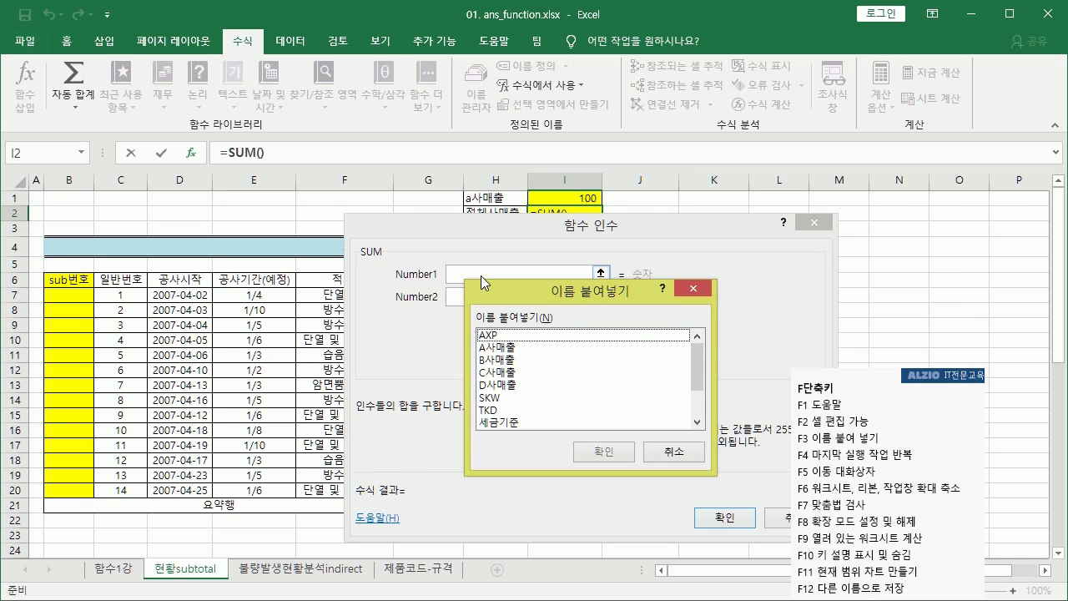
drag(699, 381, 702, 387)
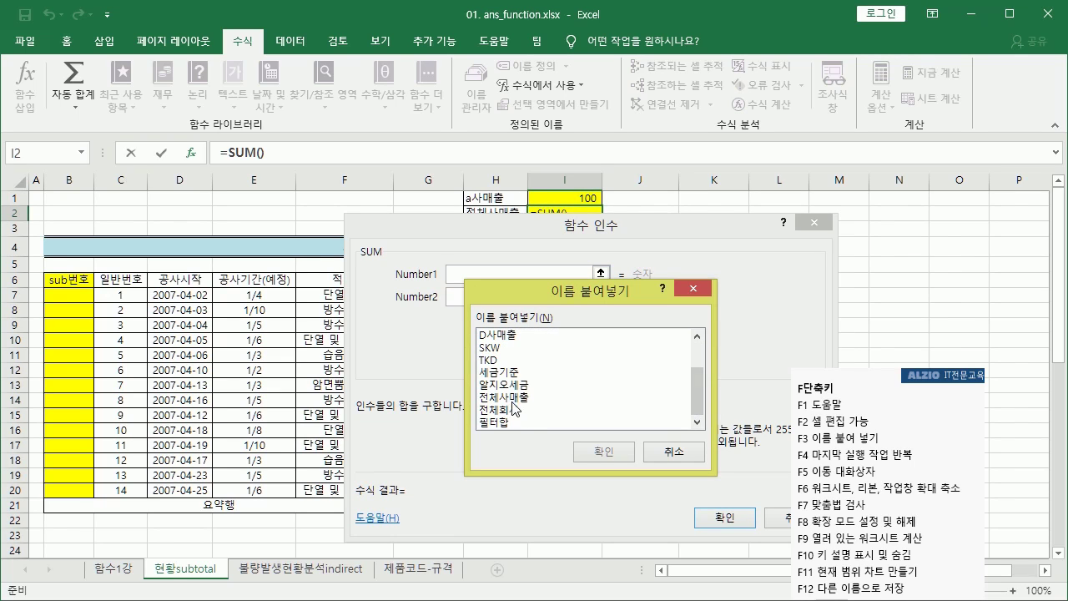
click(513, 399)
click(596, 452)
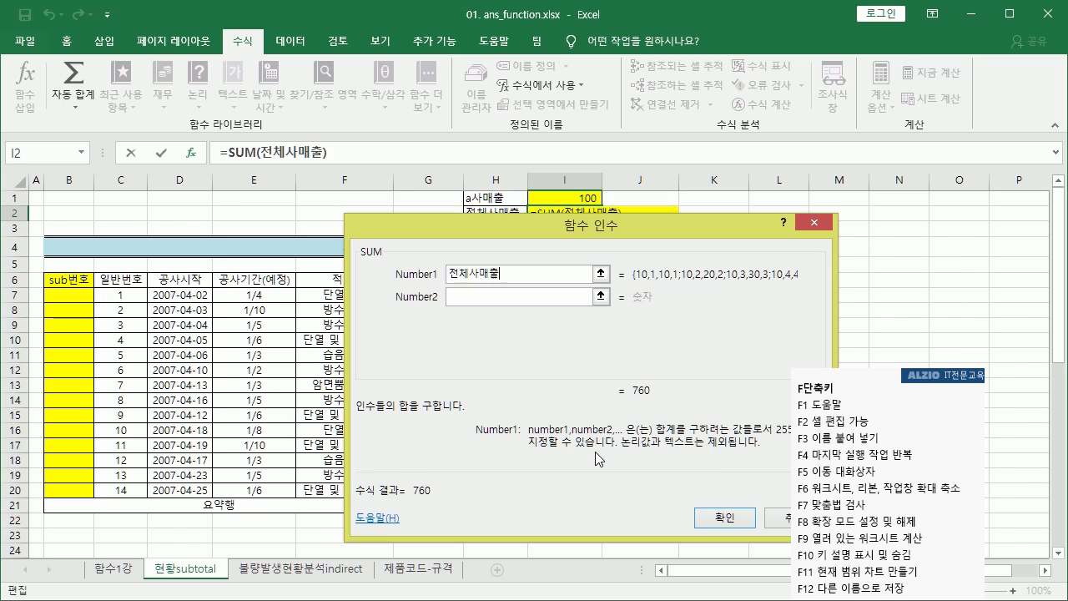
click(718, 516)
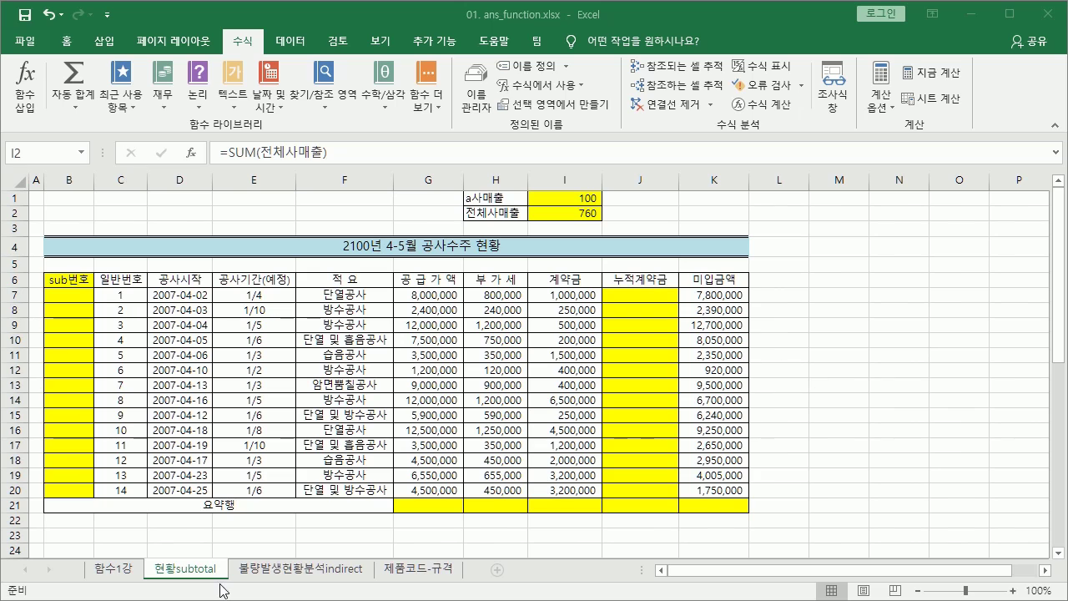
Step: Return to 함수1강 and highlight the sales ranges B5:C8 and B5:E14
click(113, 571)
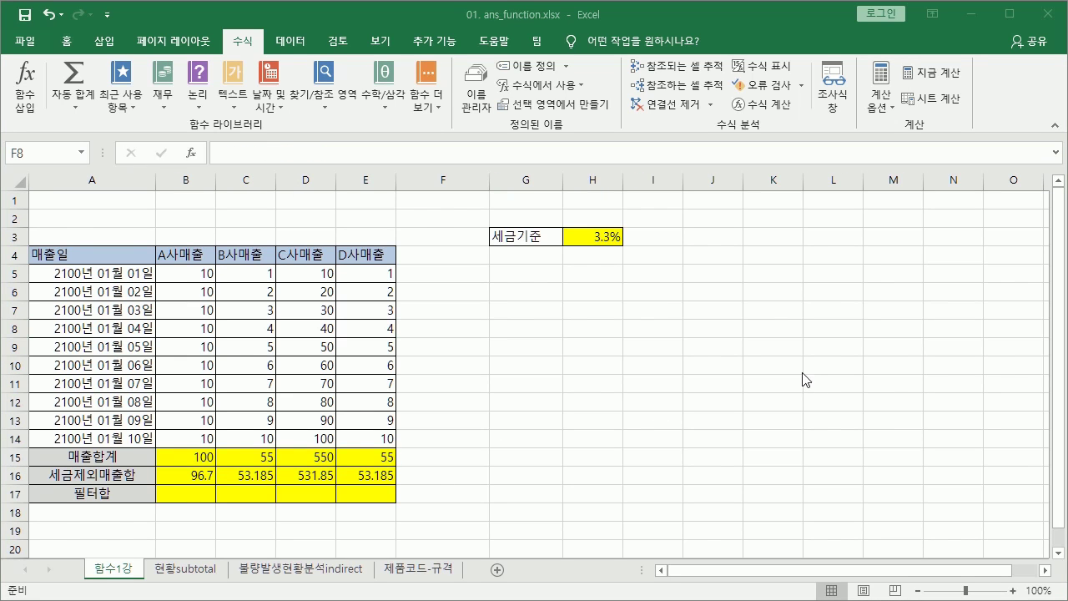
mouse_move(185, 279)
mouse_down()
mouse_move(278, 348)
mouse_move(370, 443)
mouse_up()
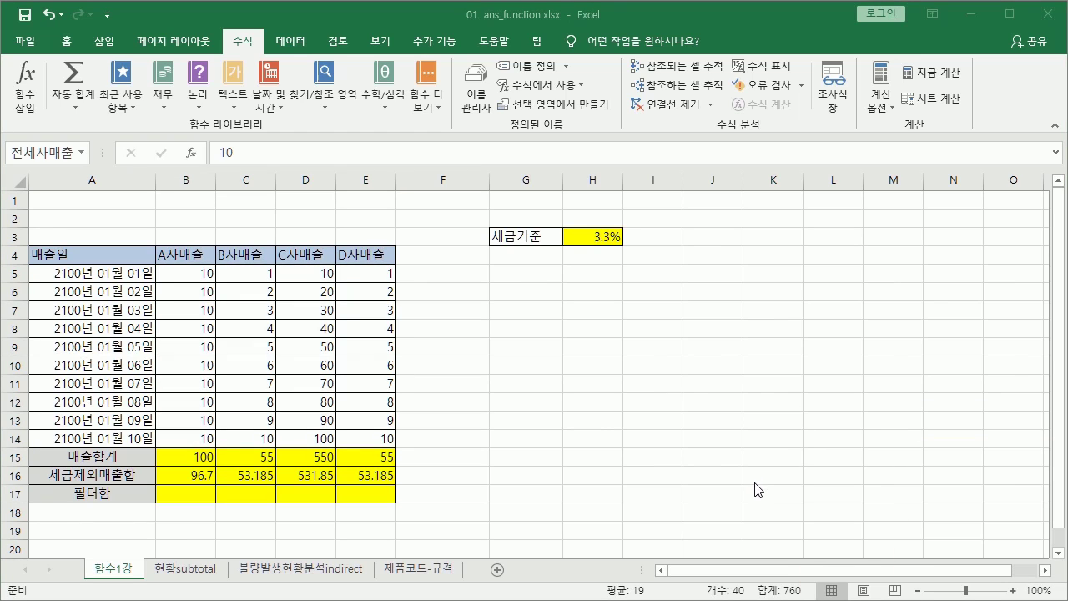
mouse_move(810, 506)
mouse_down()
mouse_move(821, 502)
mouse_move(790, 576)
mouse_move(802, 562)
mouse_up()
key(Escape)
drag(199, 278, 371, 438)
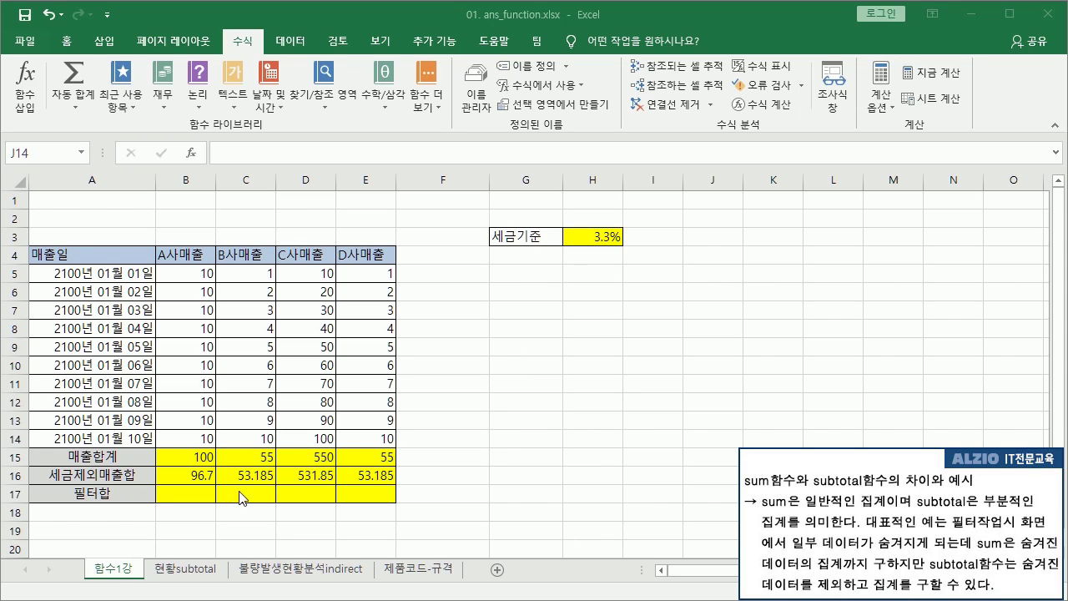
Step: Enter a SUM of B5:B14 (A사매출) in the 필터합 cell B17, showing 100
click(109, 494)
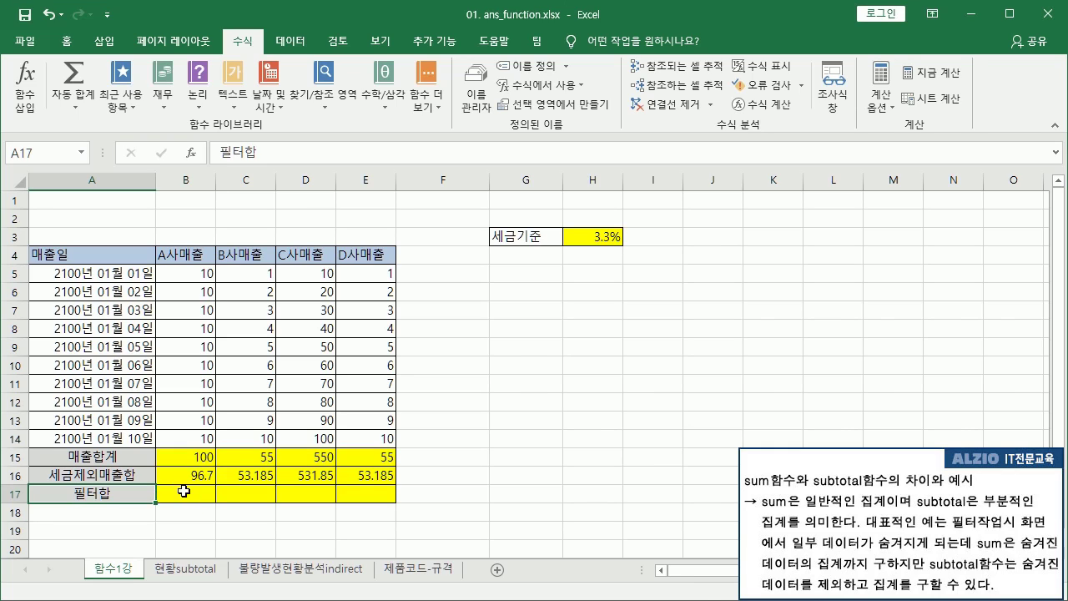
drag(188, 493, 357, 495)
click(186, 493)
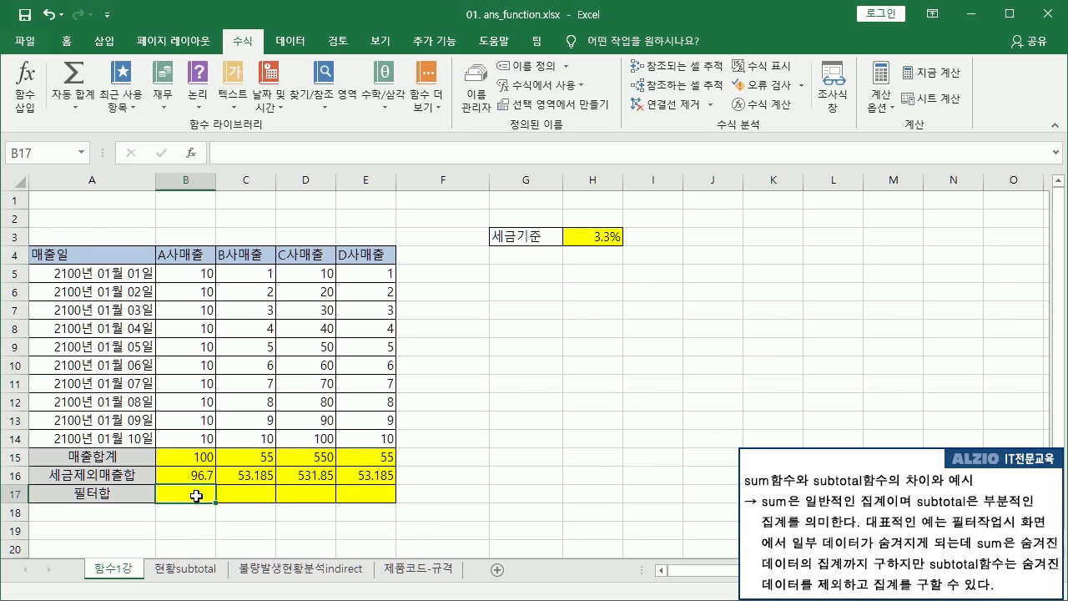
text(=su)
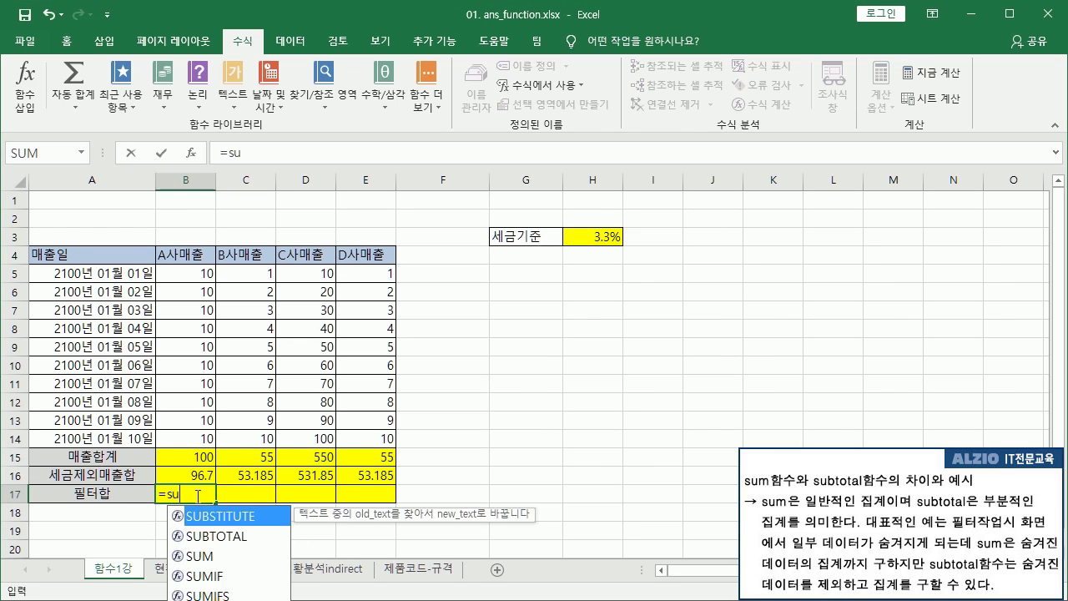
text(m)
key(ctrl+a)
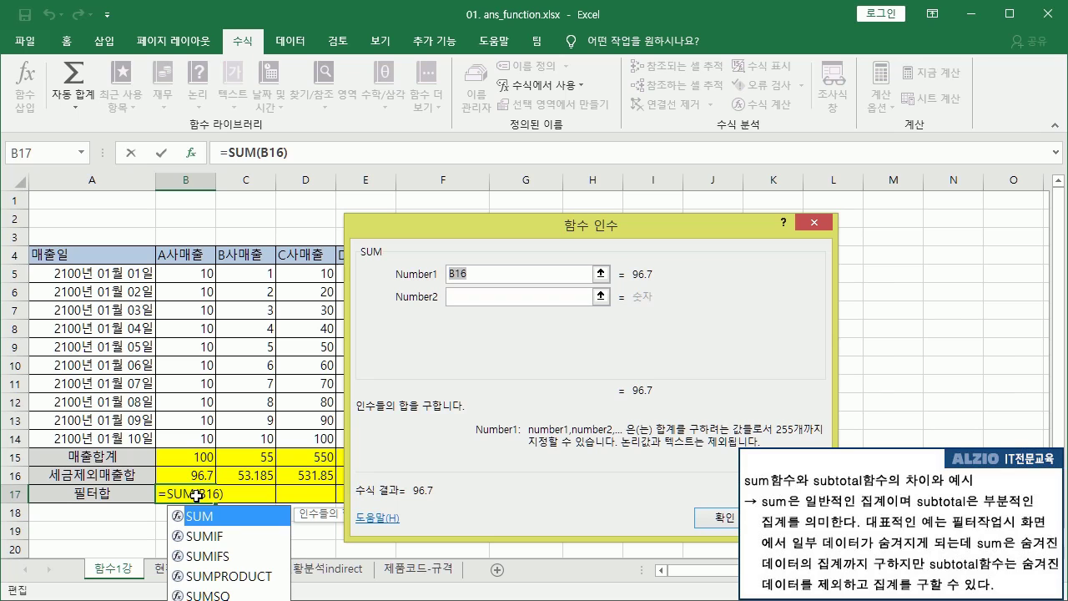
drag(197, 282, 197, 438)
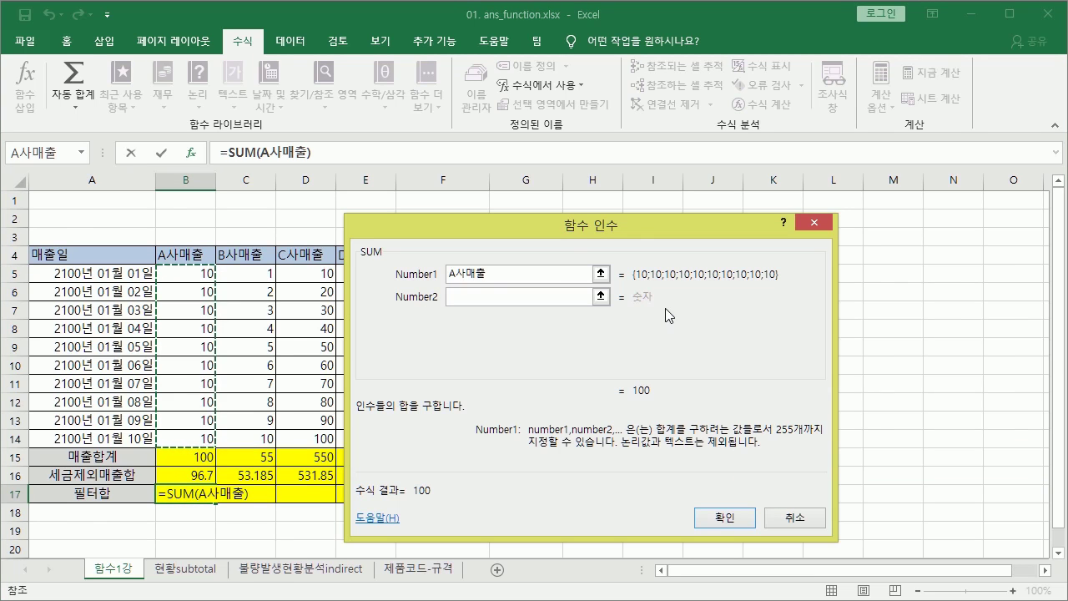
click(724, 517)
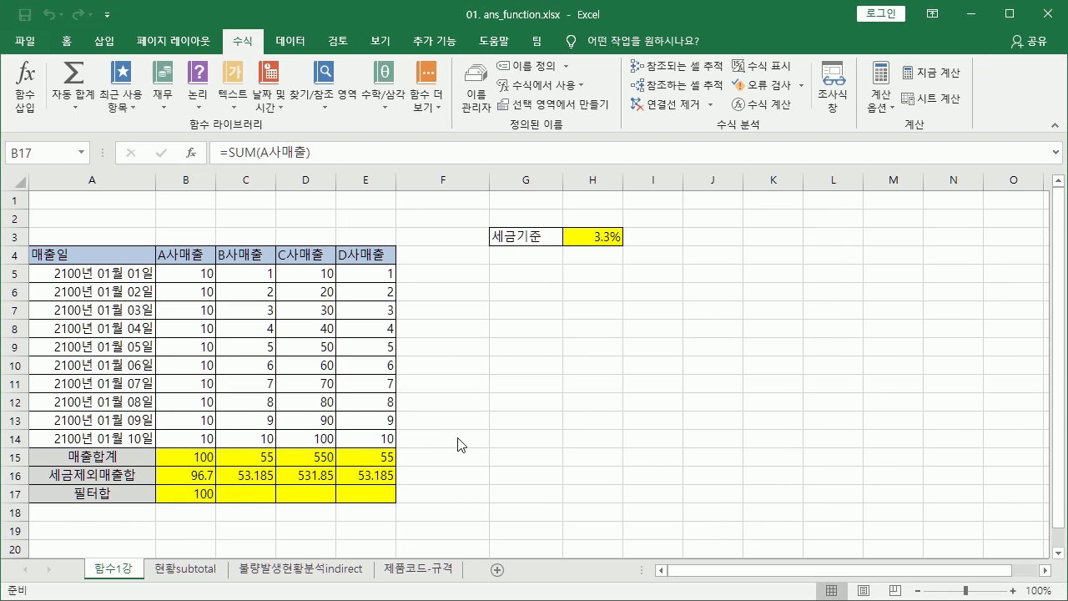
click(256, 493)
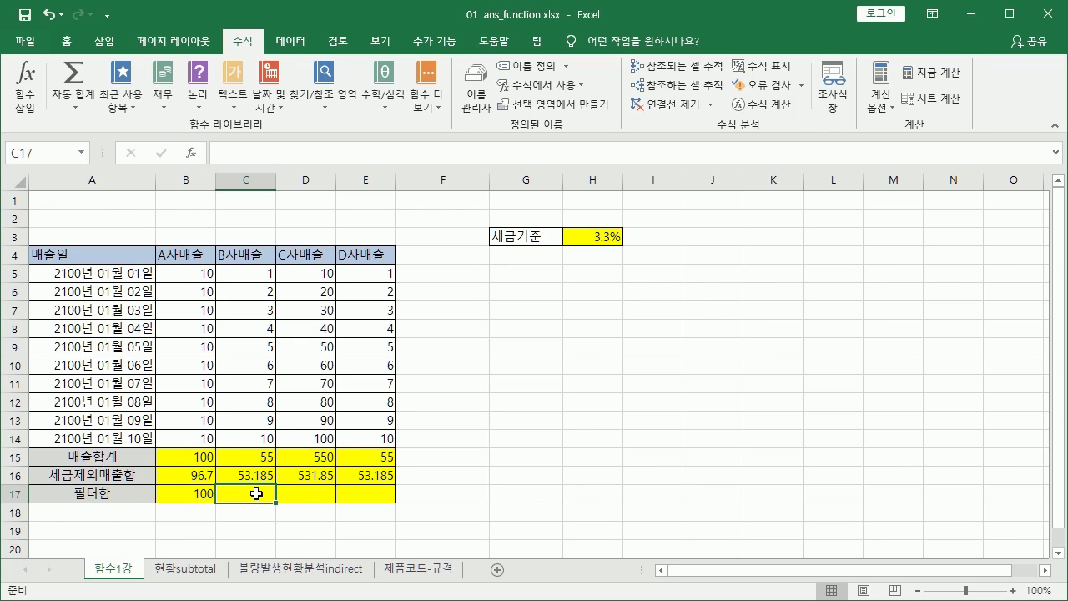
Step: Start a SUBTOTAL formula in C17, fixing the half-typed =subto entry
text(=subto)
key(Return)
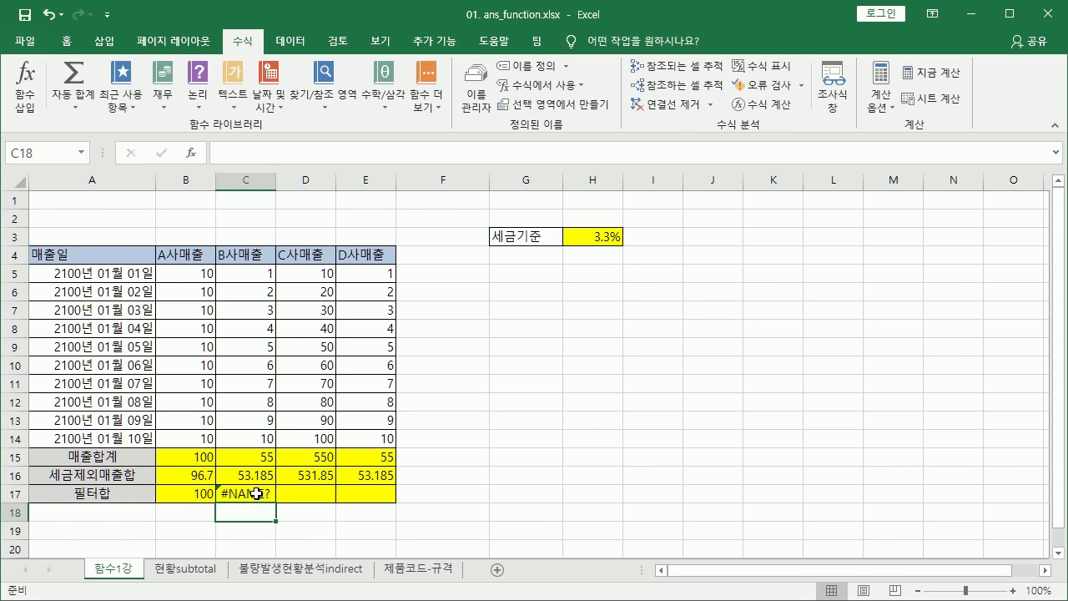
double_click(257, 493)
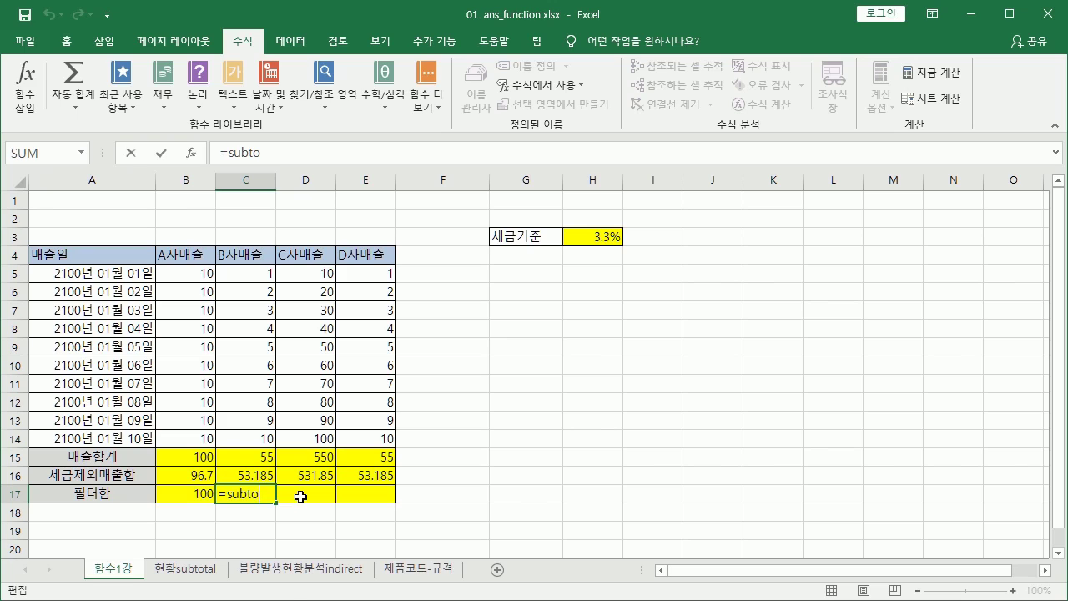
key(Tab)
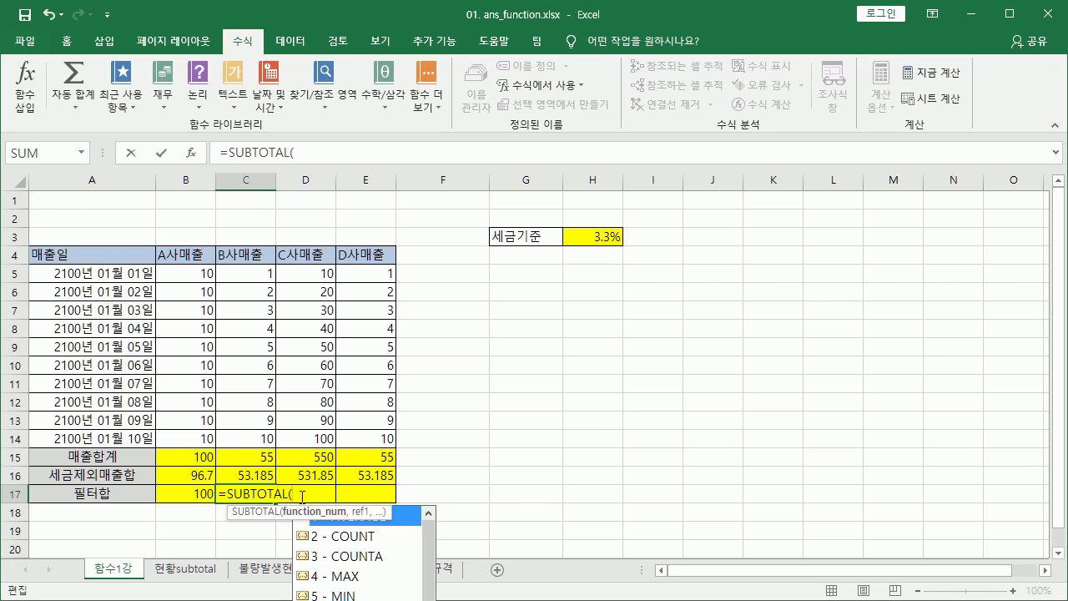
scroll(429, 559, down, 4)
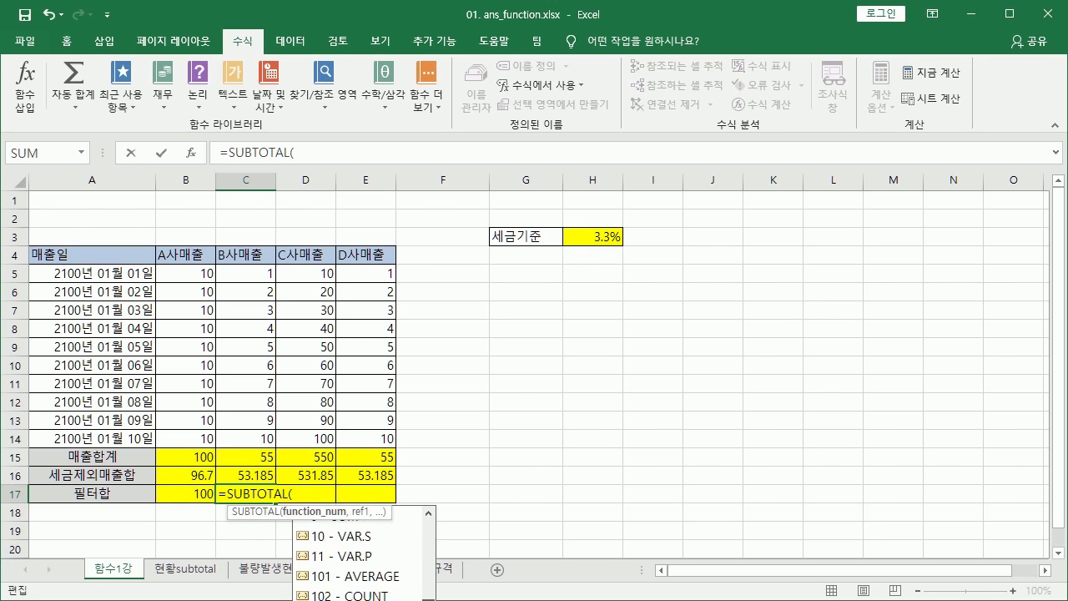
scroll(416, 534, up, 3)
scroll(417, 535, up, 1)
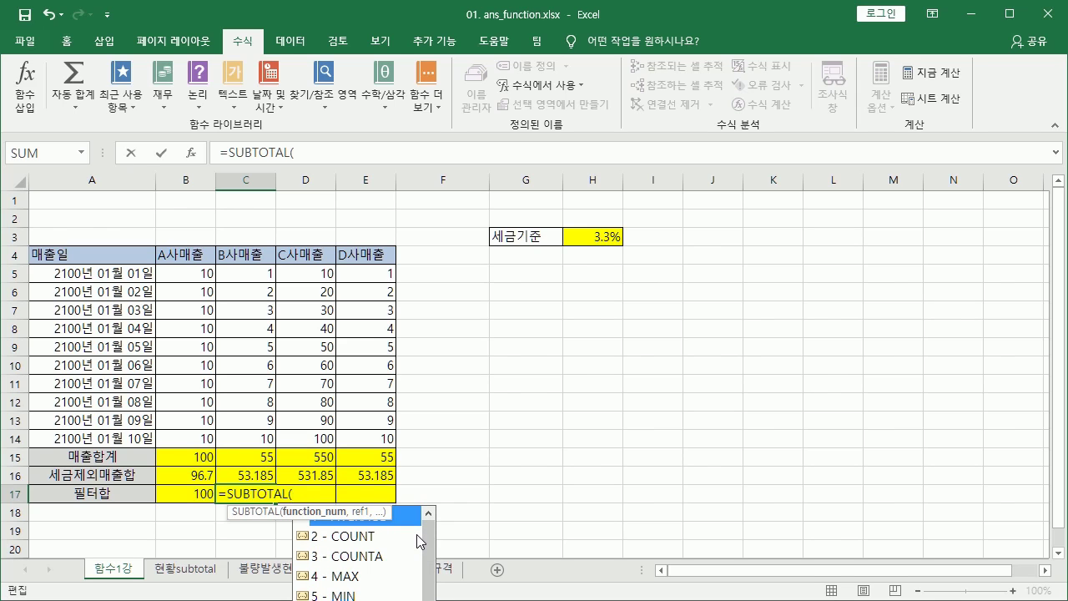
scroll(380, 554, up, 1)
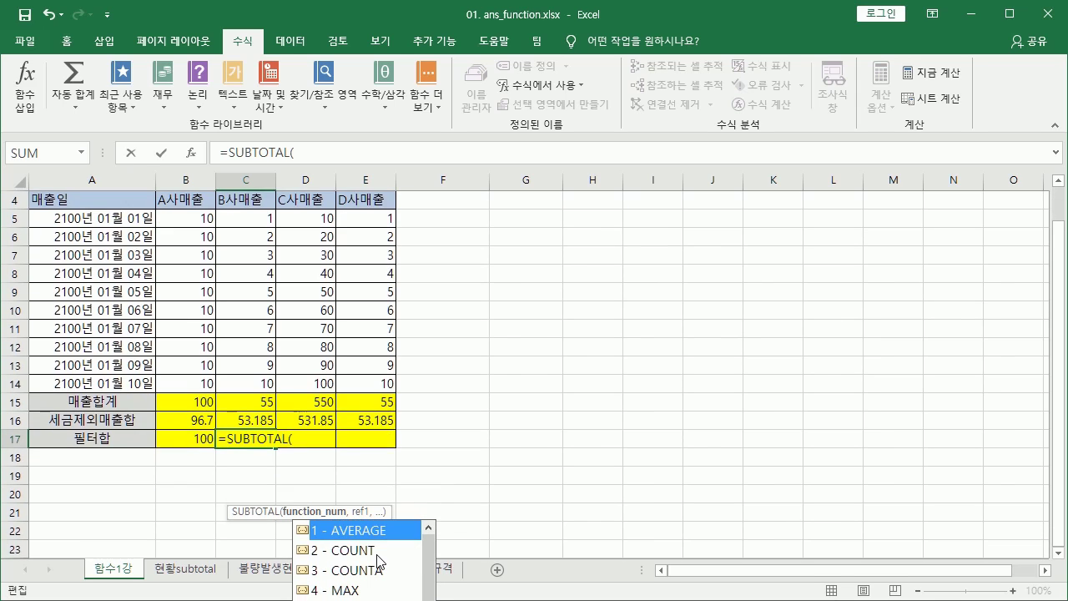
scroll(373, 538, down, 3)
scroll(372, 538, down, 1)
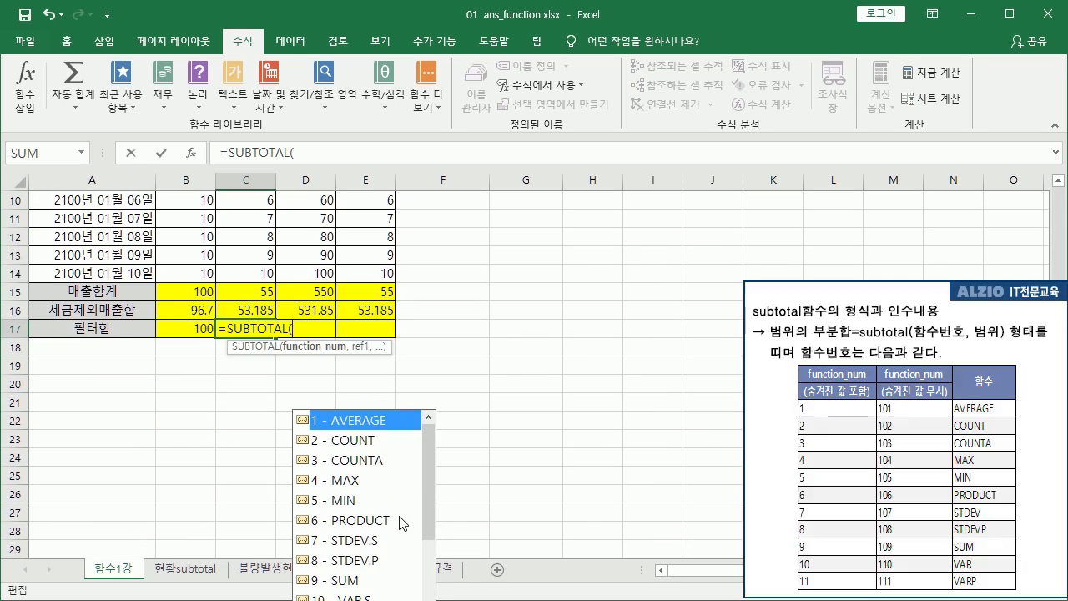
scroll(351, 451, down, 3)
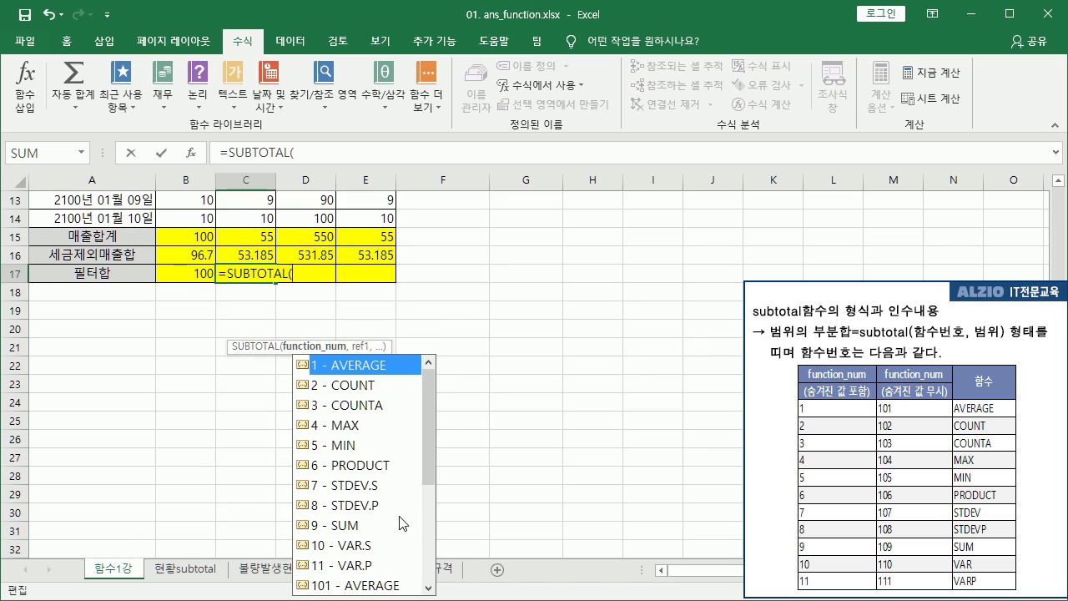
Step: Complete C17 as =SUBTOTAL(9,A사매출) using 9 - SUM, giving 100
click(345, 528)
double_click(345, 527)
text(,)
scroll(456, 426, up, 4)
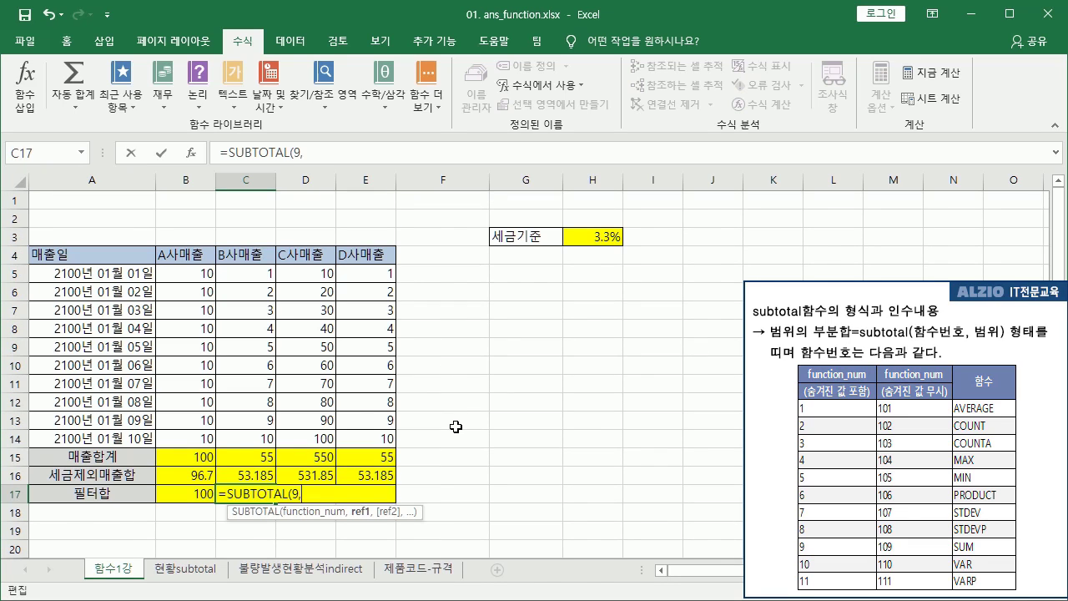
drag(193, 272, 193, 439)
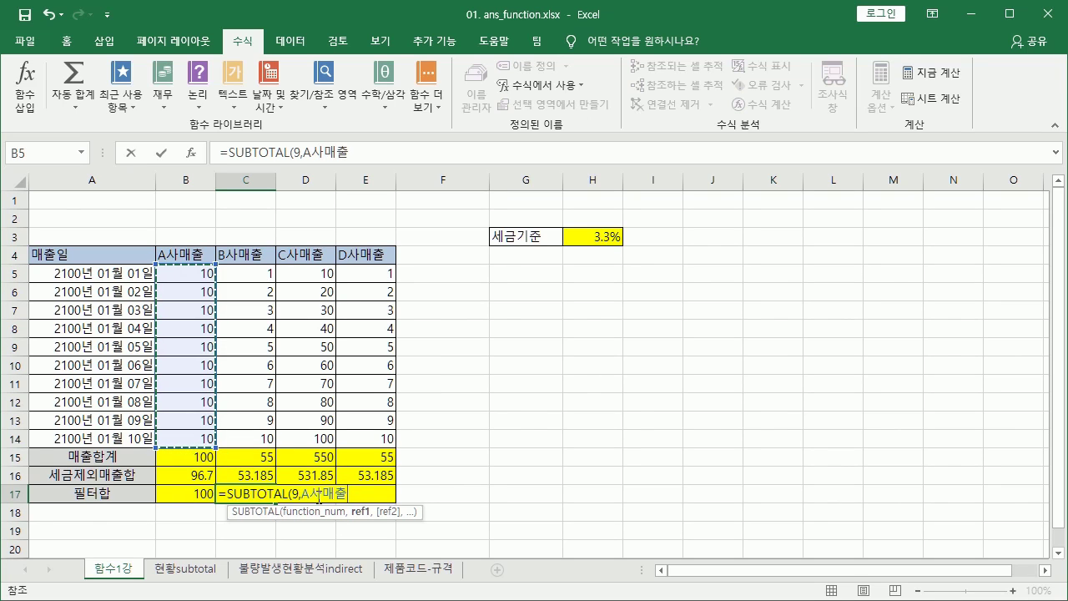
text())
key(Return)
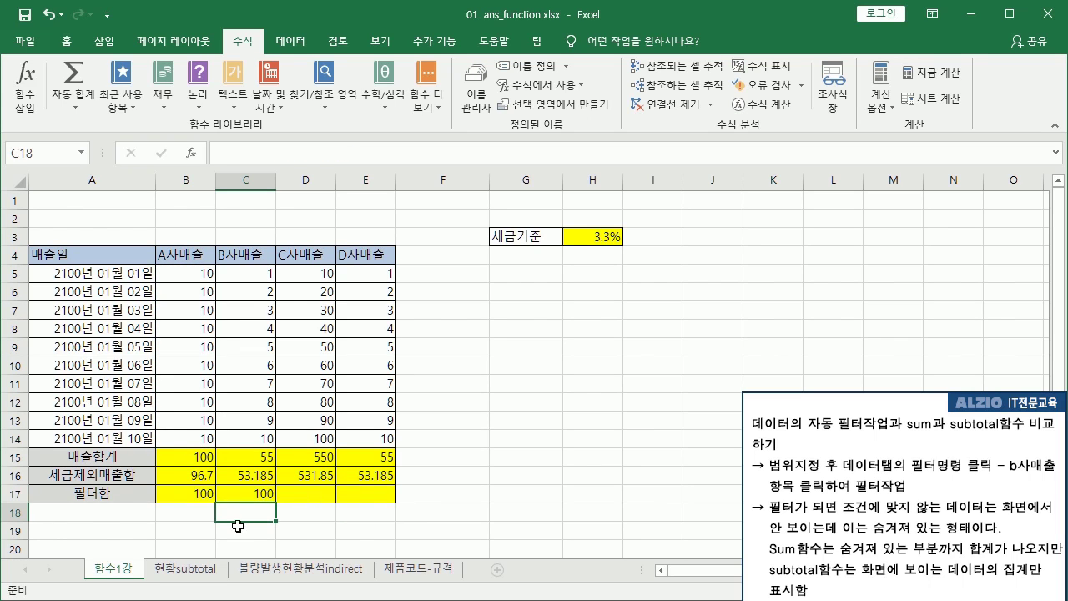
Step: Apply AutoFilter to the sales table from header row A4 and preview the B사매출 filter list
click(262, 493)
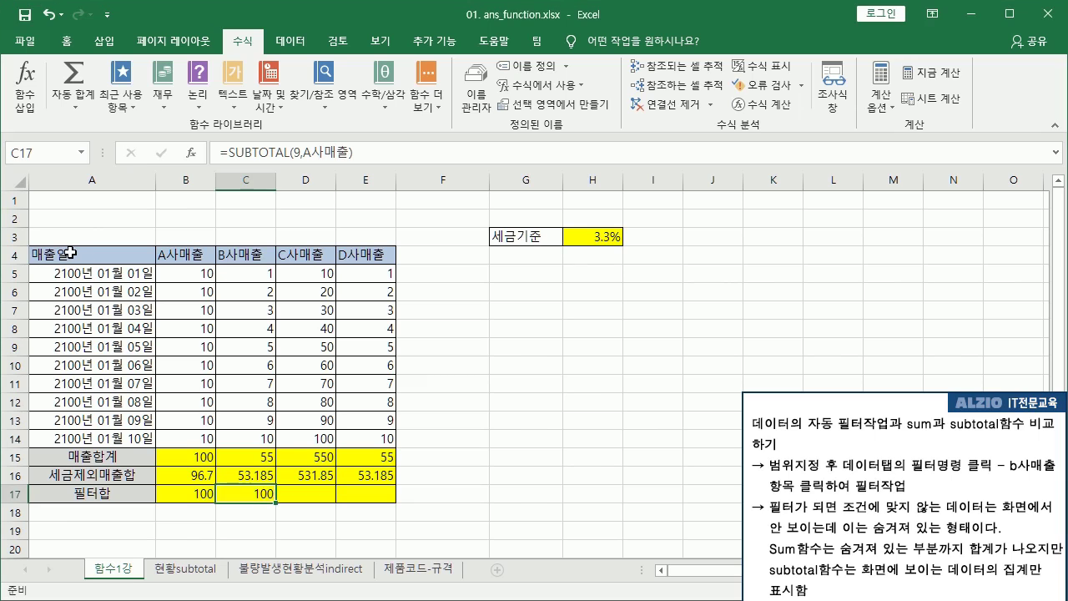
mouse_move(55, 251)
mouse_down()
mouse_move(334, 392)
mouse_move(391, 439)
mouse_up()
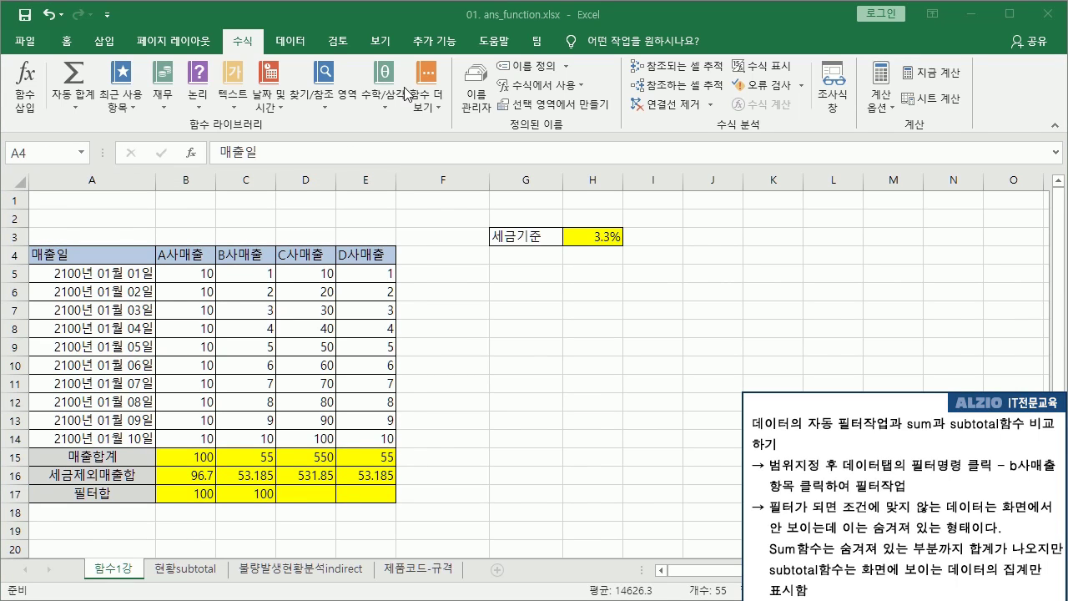
click(293, 39)
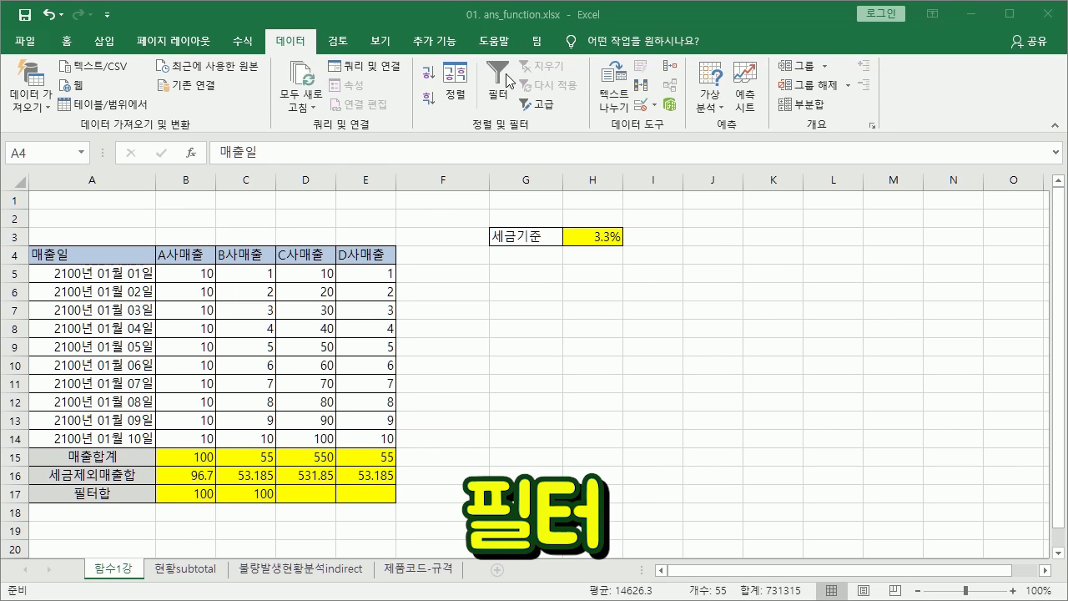
click(497, 75)
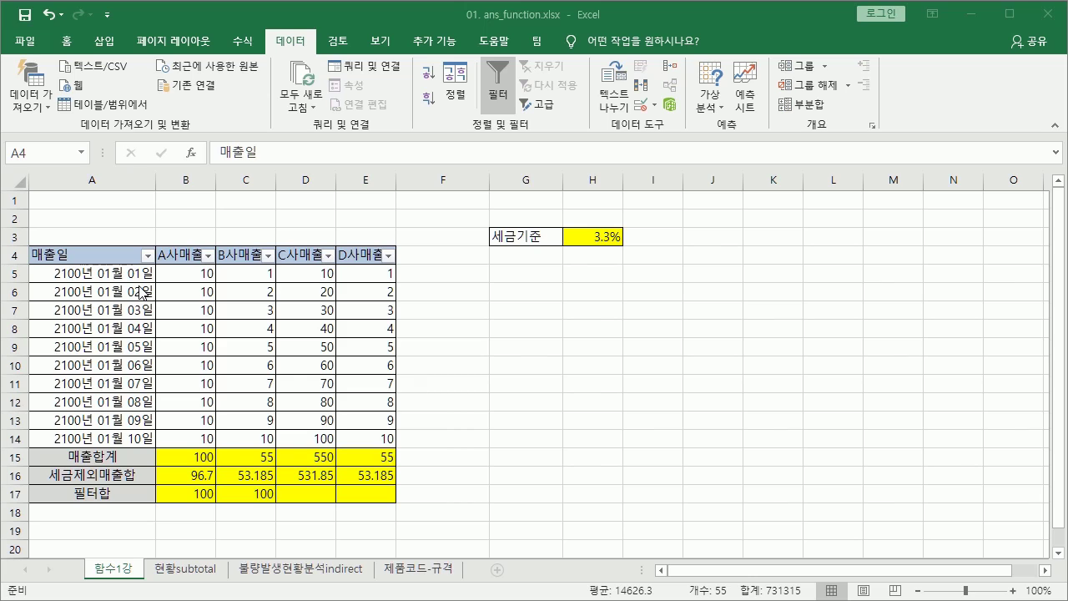
click(268, 256)
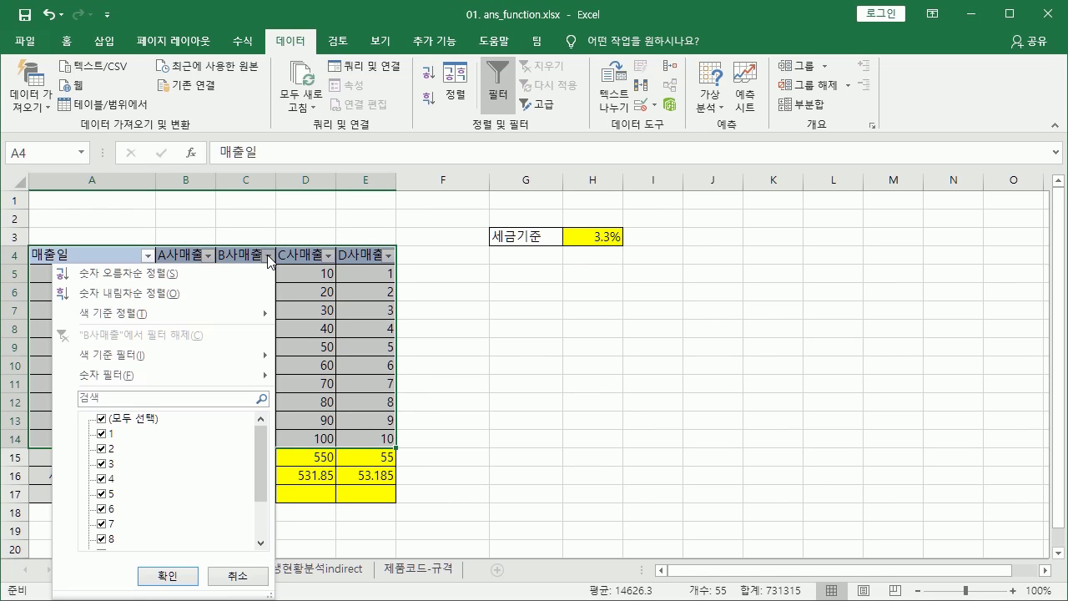
drag(260, 467, 256, 458)
key(Escape)
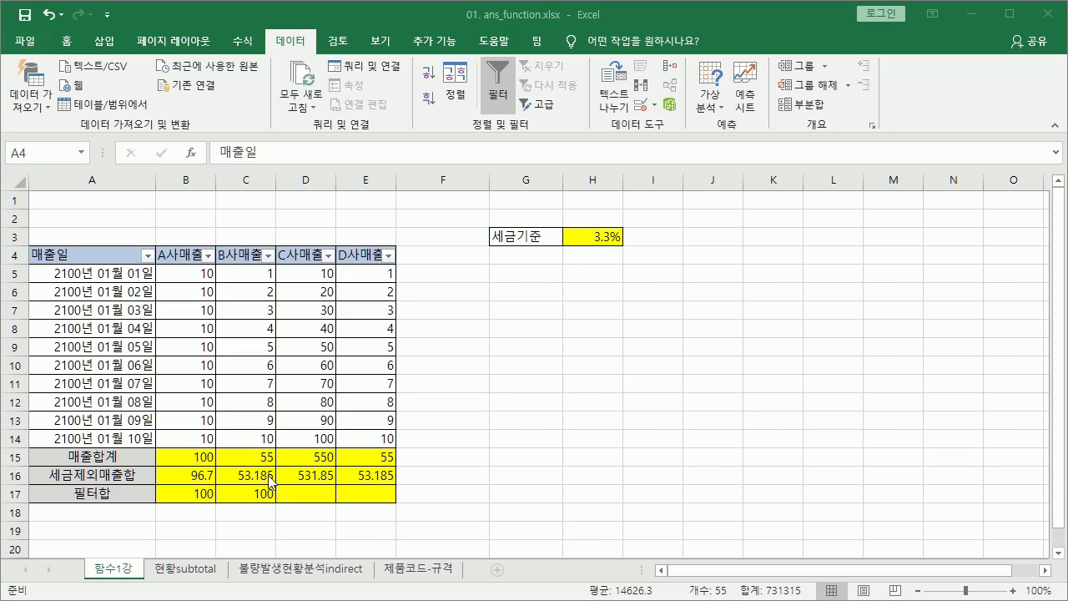